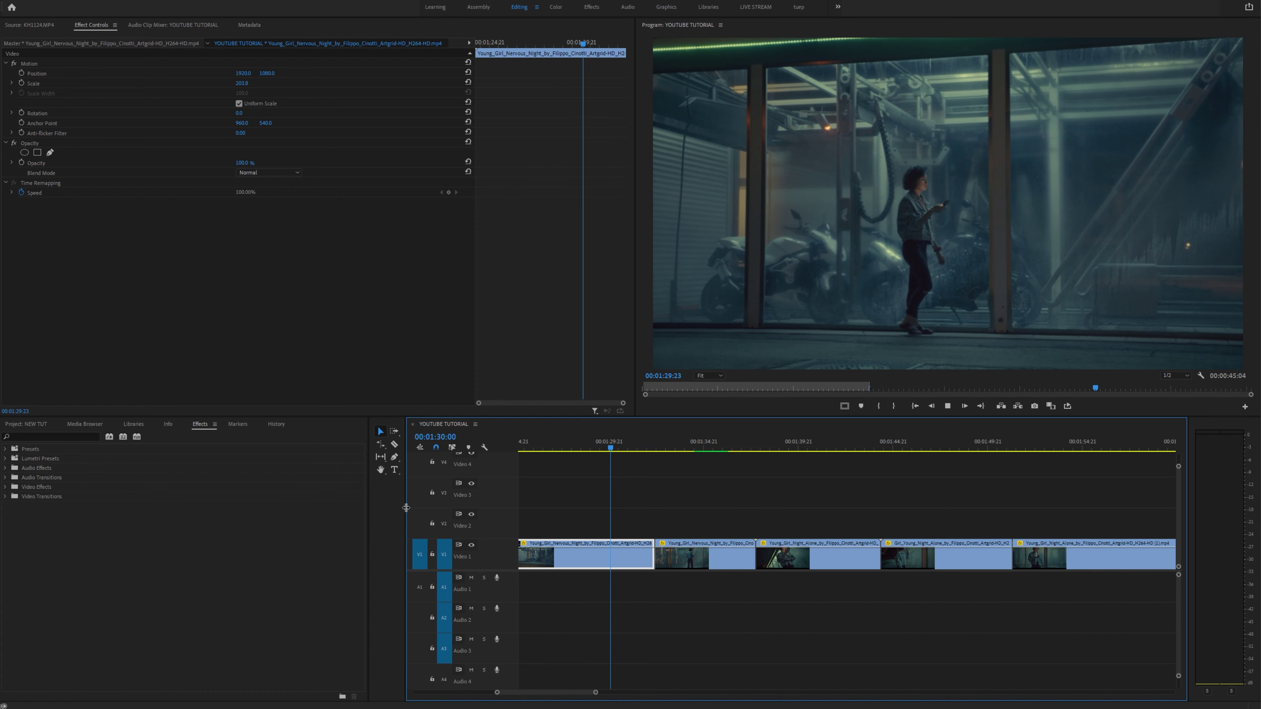
Widen the Timeline panel and play back the two clips from around 01:29:15.
left_click_drag(370, 504, 222, 503)
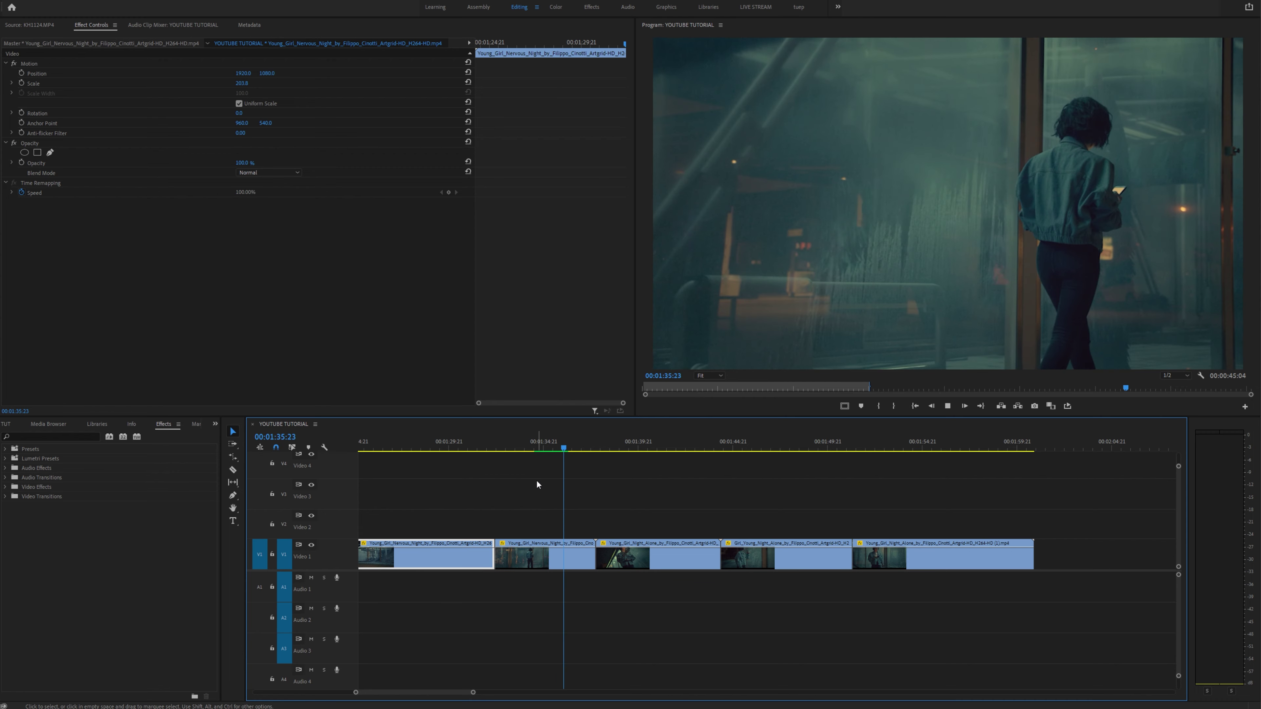
left_click_drag(479, 442, 443, 441)
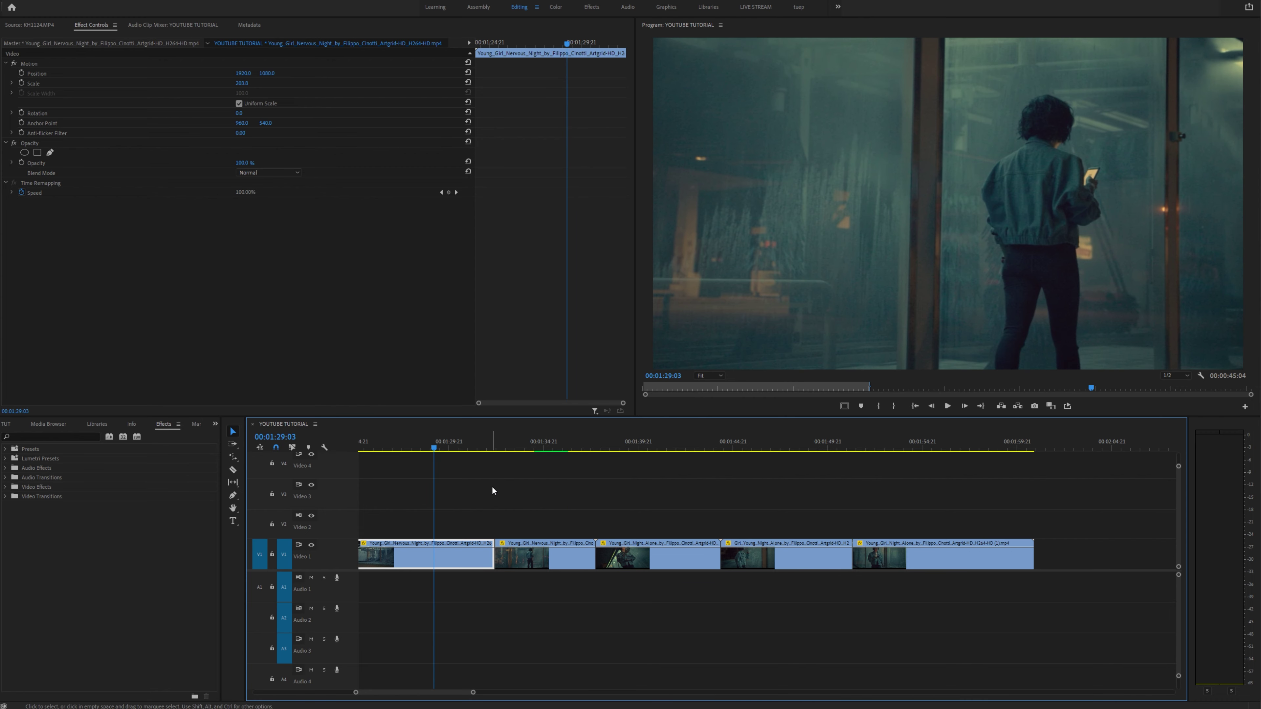
scroll(491, 485, "up", 1)
key("space")
left_click(536, 444)
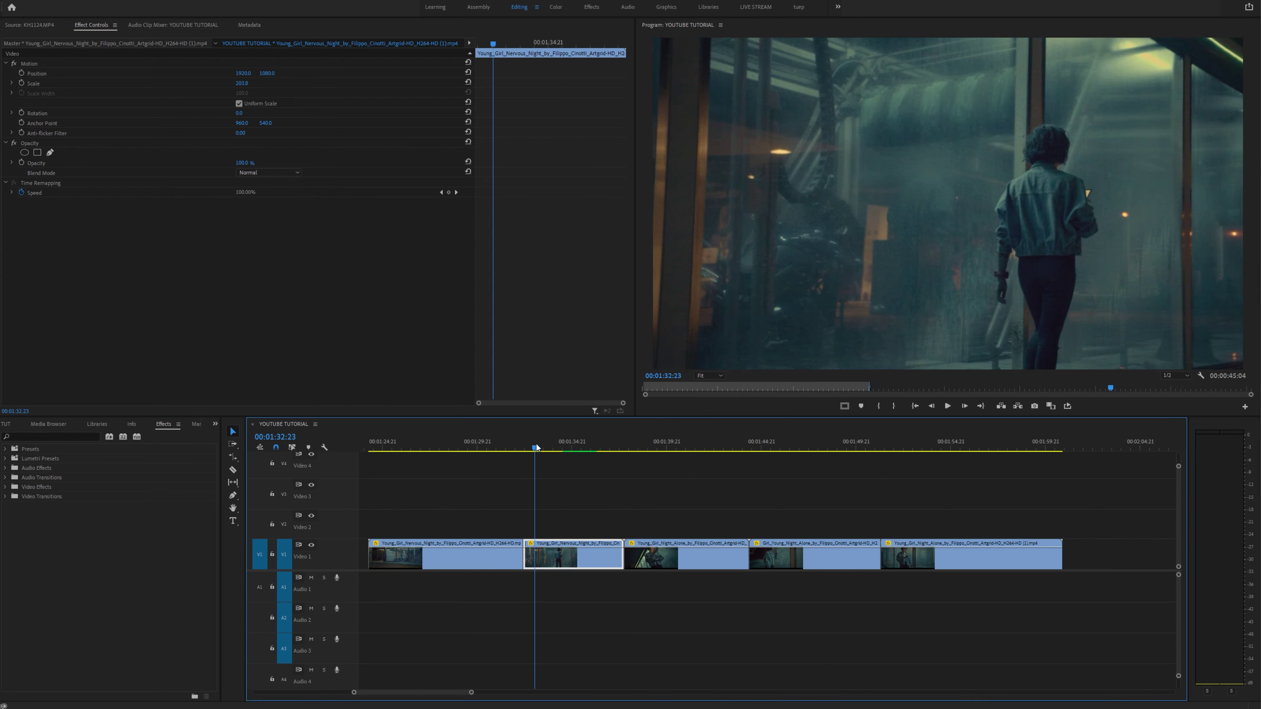
left_click_drag(535, 442, 481, 441)
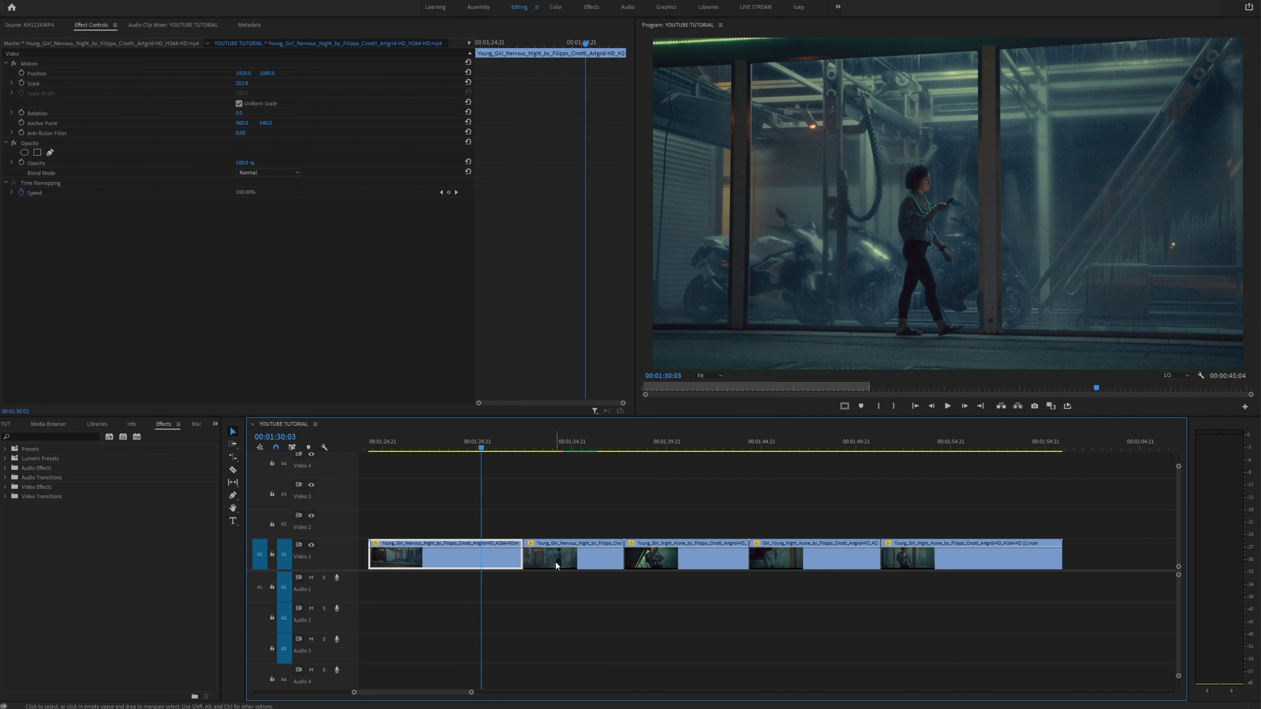
Move the second clip onto Video 2 over the first clip's tail, zooming in around 01:31:14.
left_click_drag(556, 563, 531, 537)
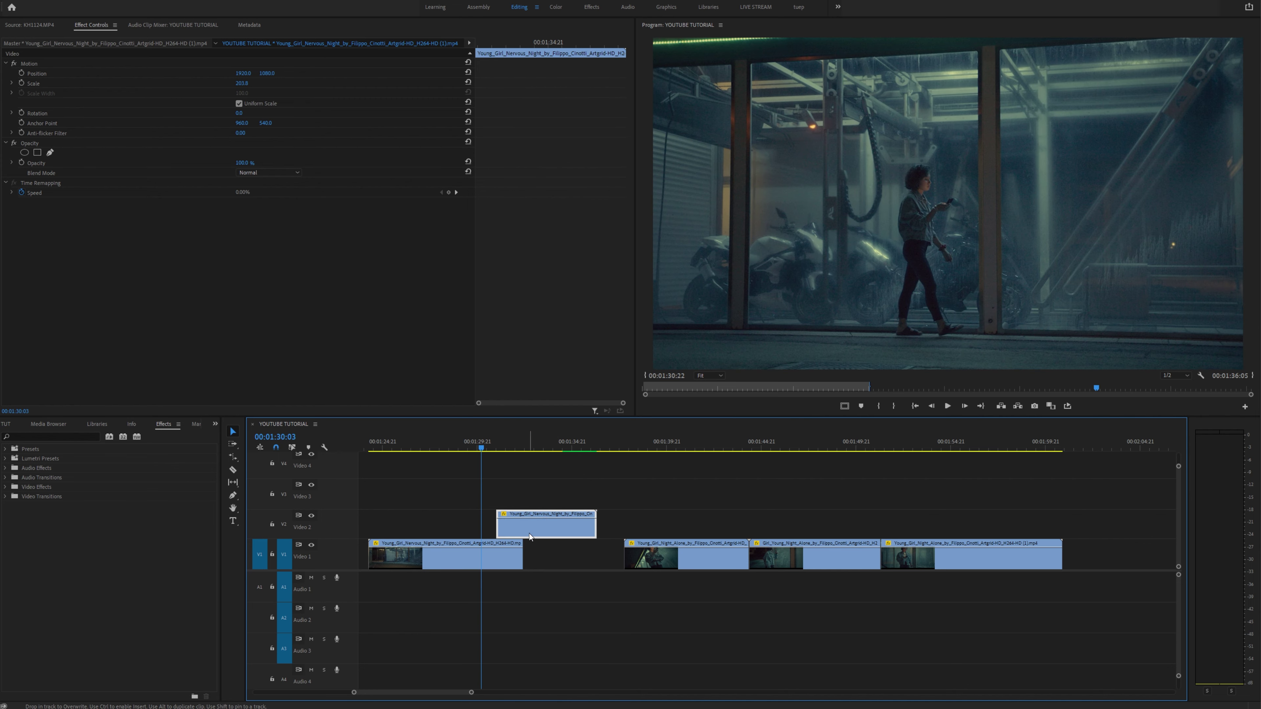
left_click(507, 448)
key("=")
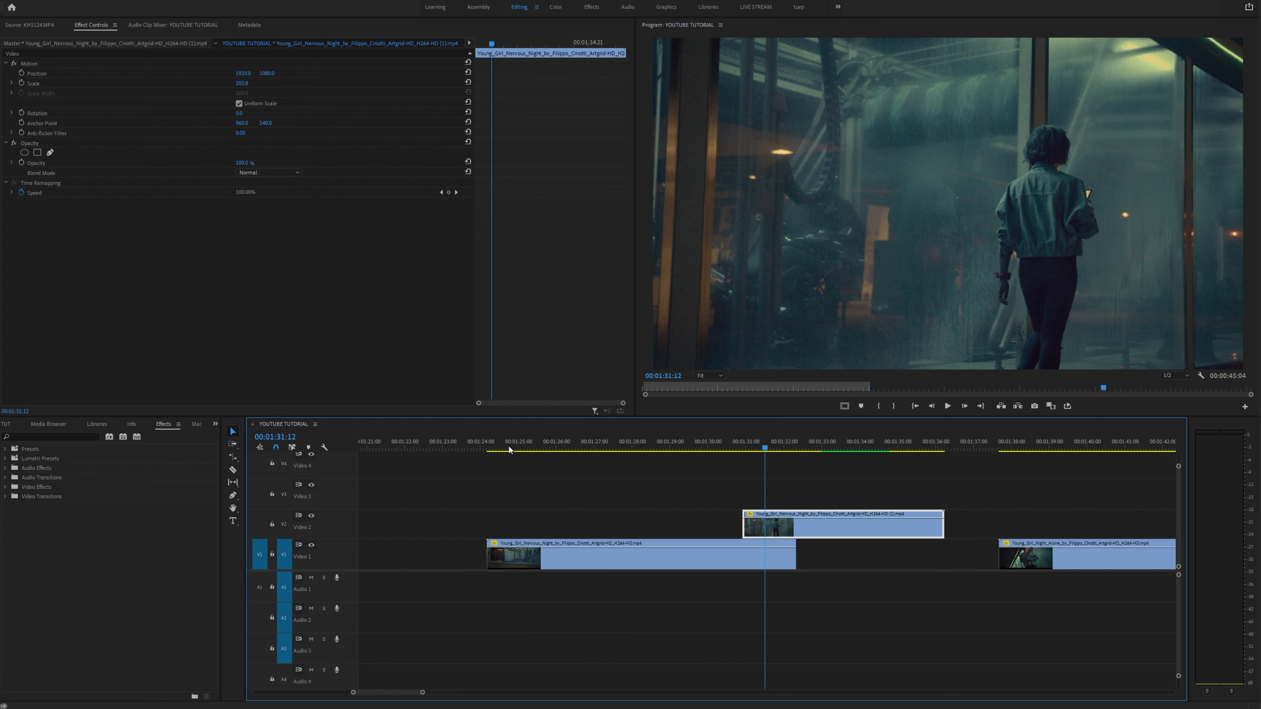
left_click(791, 449)
left_click_drag(791, 449, 767, 449)
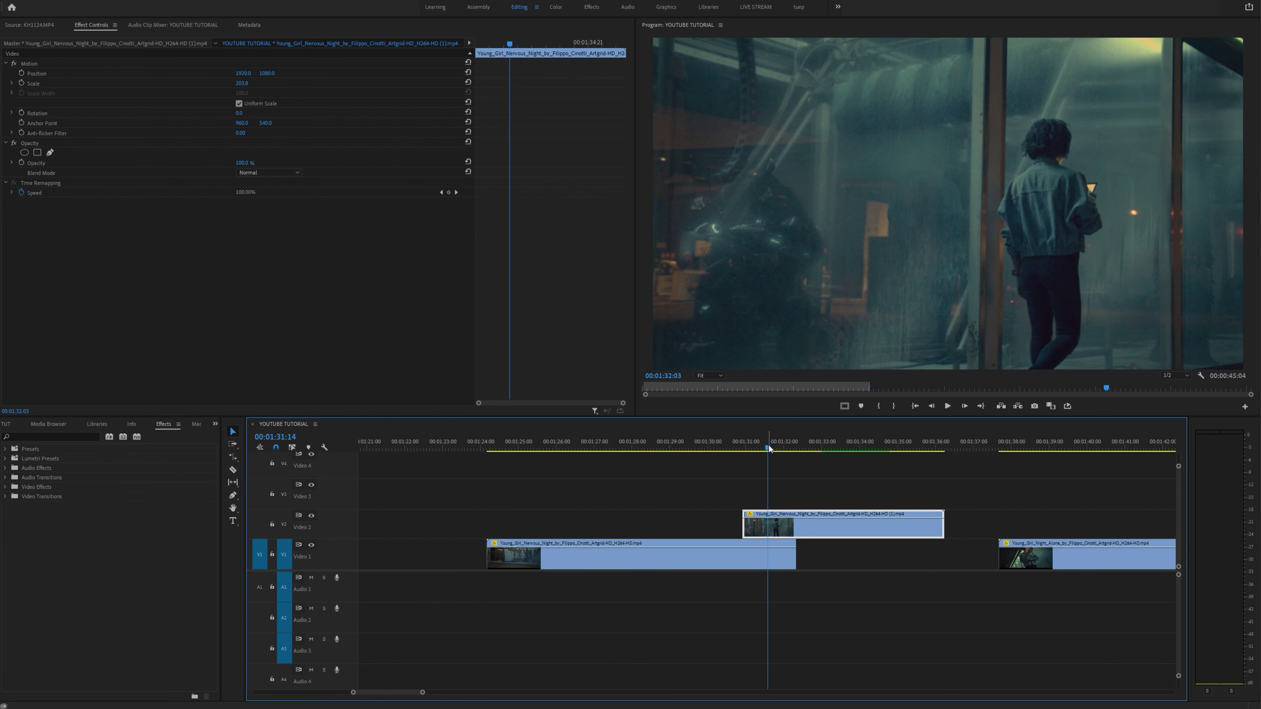
left_click(102, 438)
Search 'crop' and apply the Crop effect to the Video 2 clip, briefly testing Left at 79%.
type("crop")
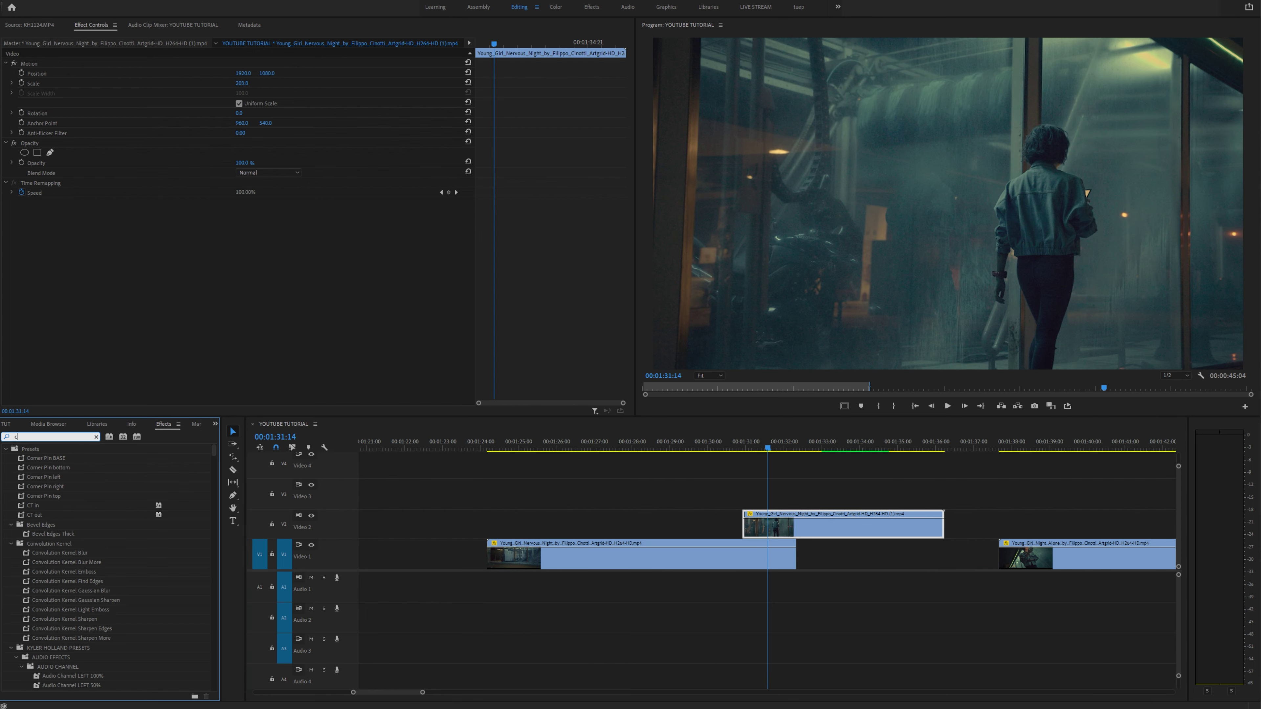
left_click(11, 460)
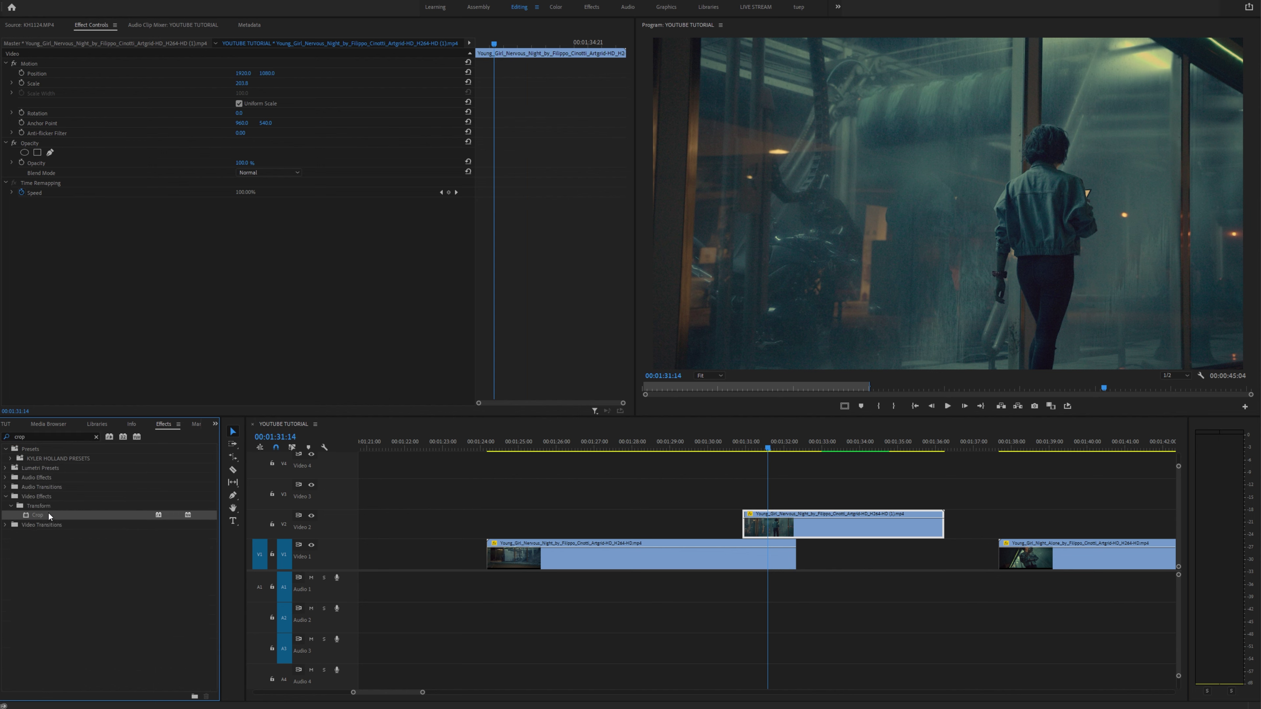
left_click_drag(45, 516, 793, 525)
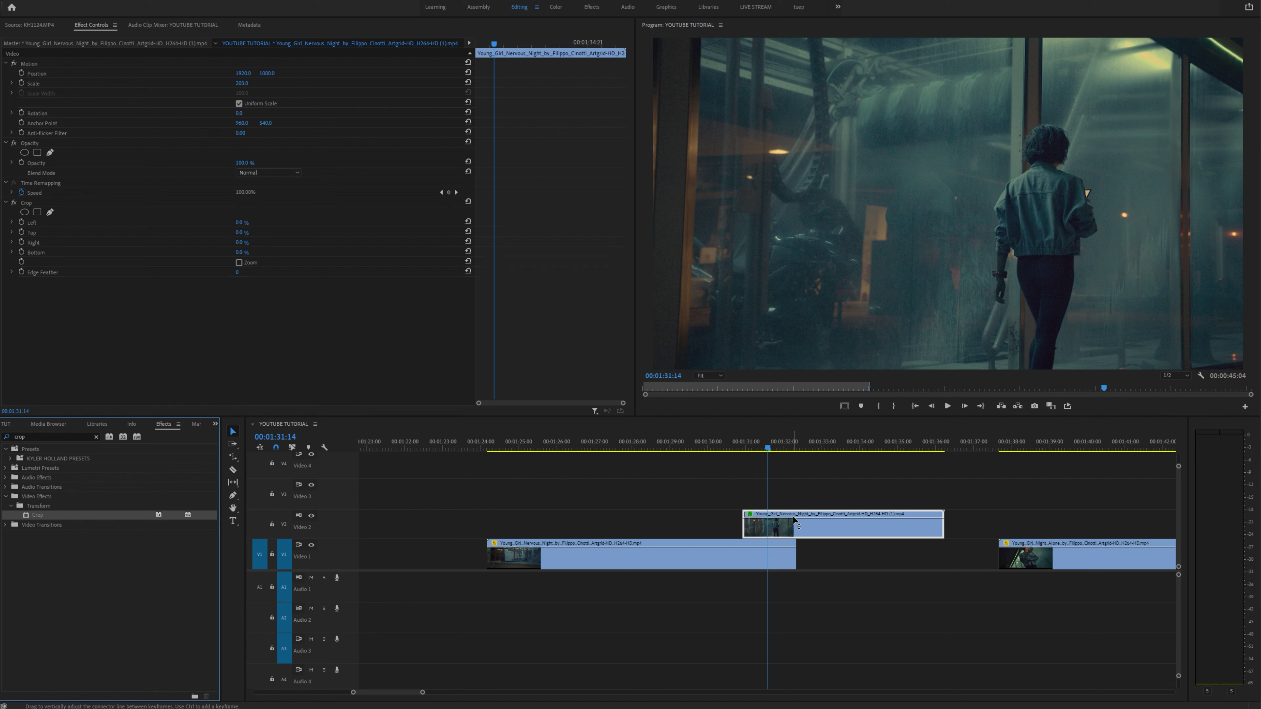
left_click(242, 224)
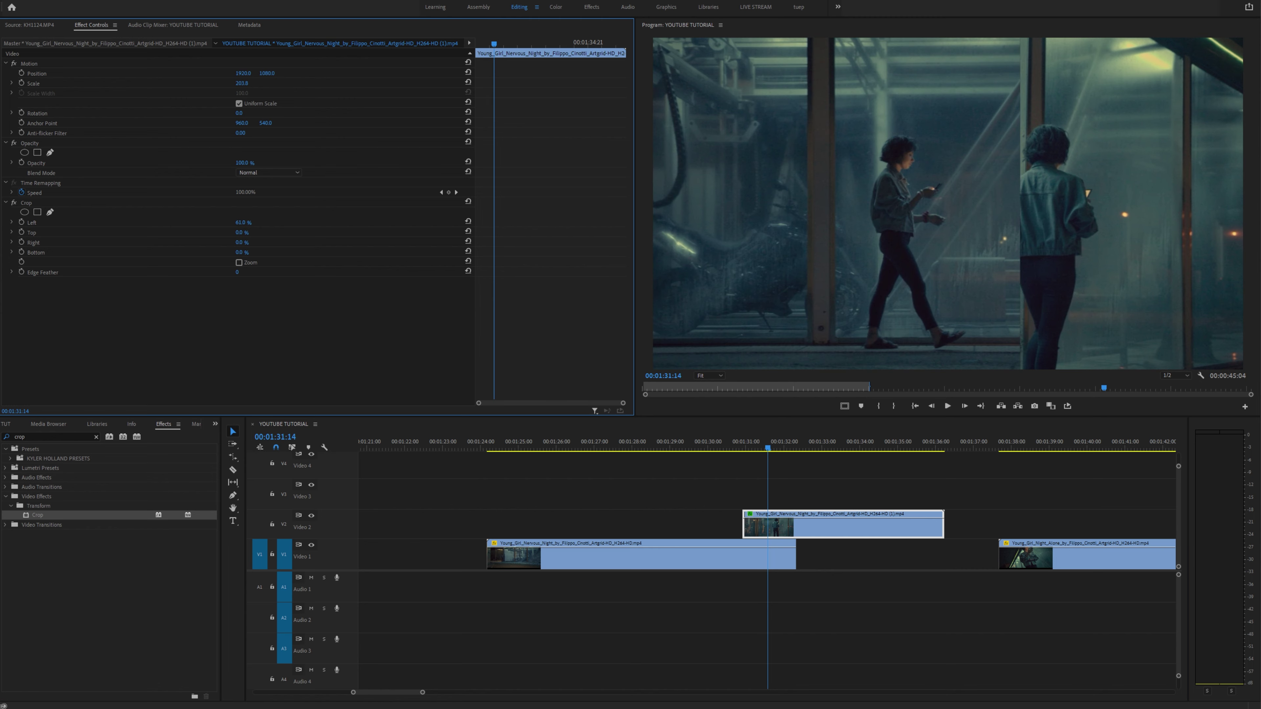
mouse_move(242, 223)
left_mouse_down()
mouse_move(285, 223)
mouse_move(242, 223)
mouse_move(263, 235)
mouse_move(241, 236)
mouse_move(290, 232)
mouse_move(240, 233)
left_mouse_up()
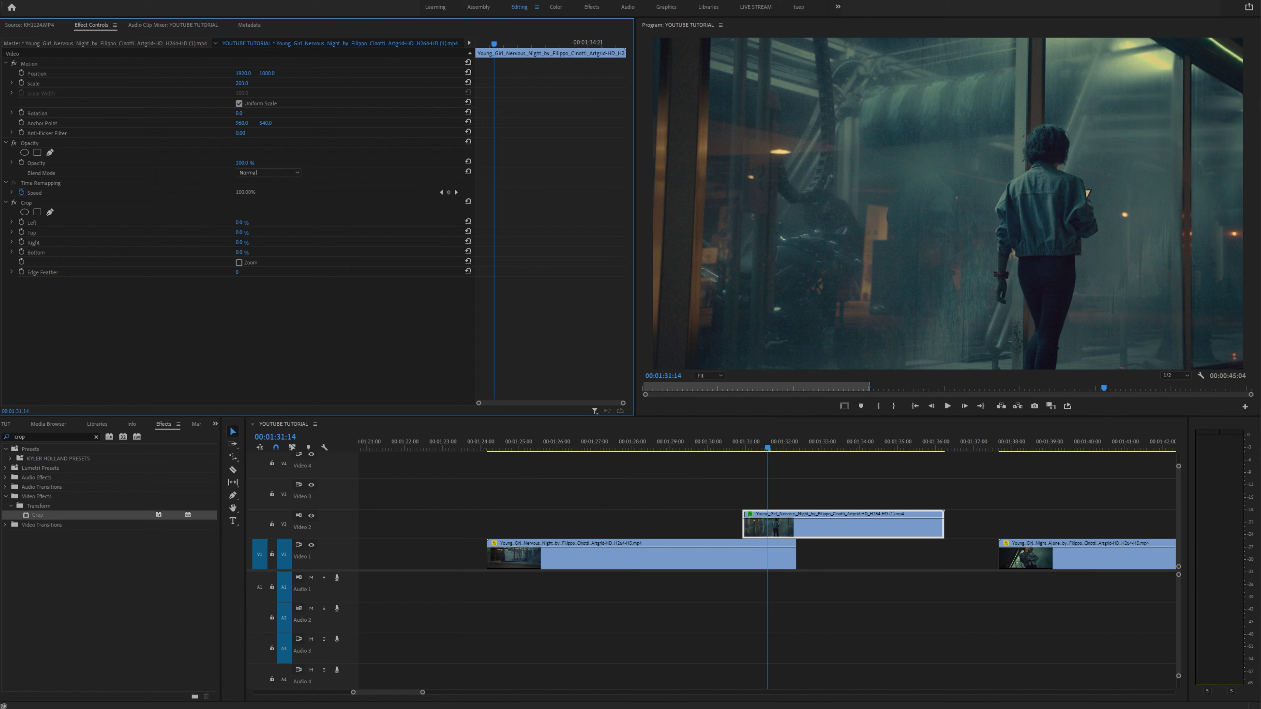
Set Crop Left to 100% with a keyframe at 01:31:14, then preview playback.
left_click_drag(241, 223, 318, 223)
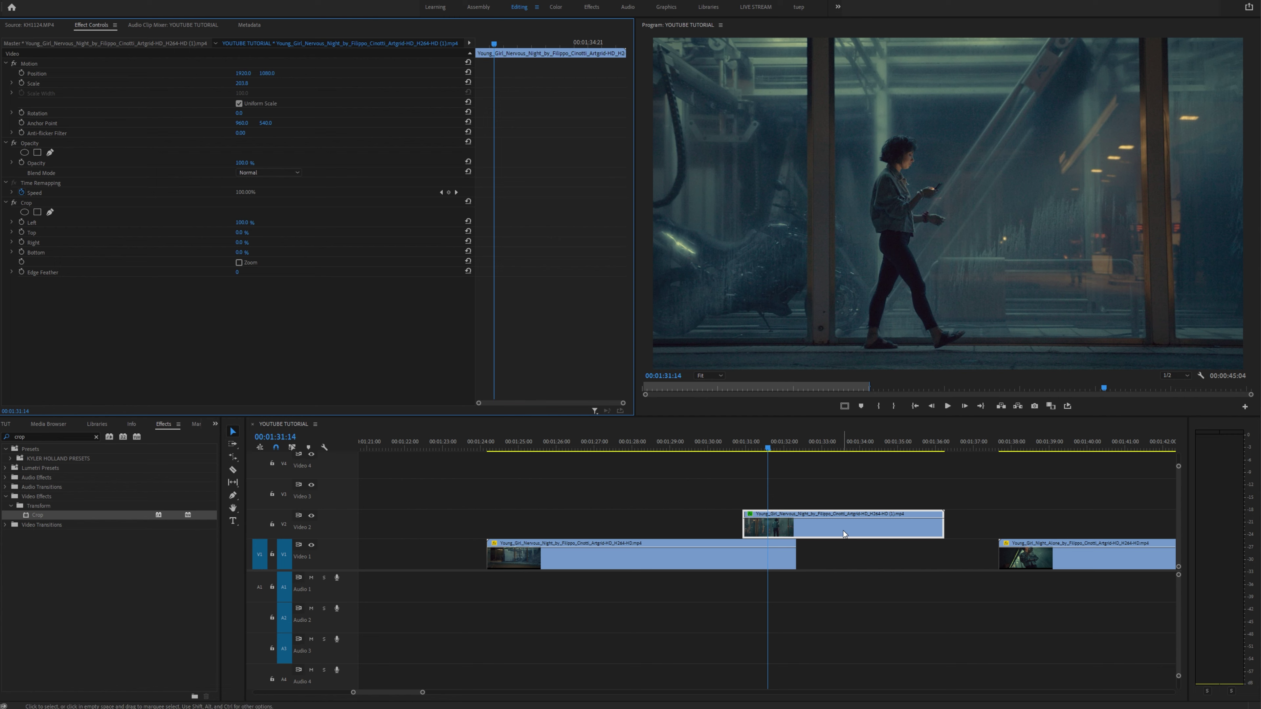
left_click(22, 222)
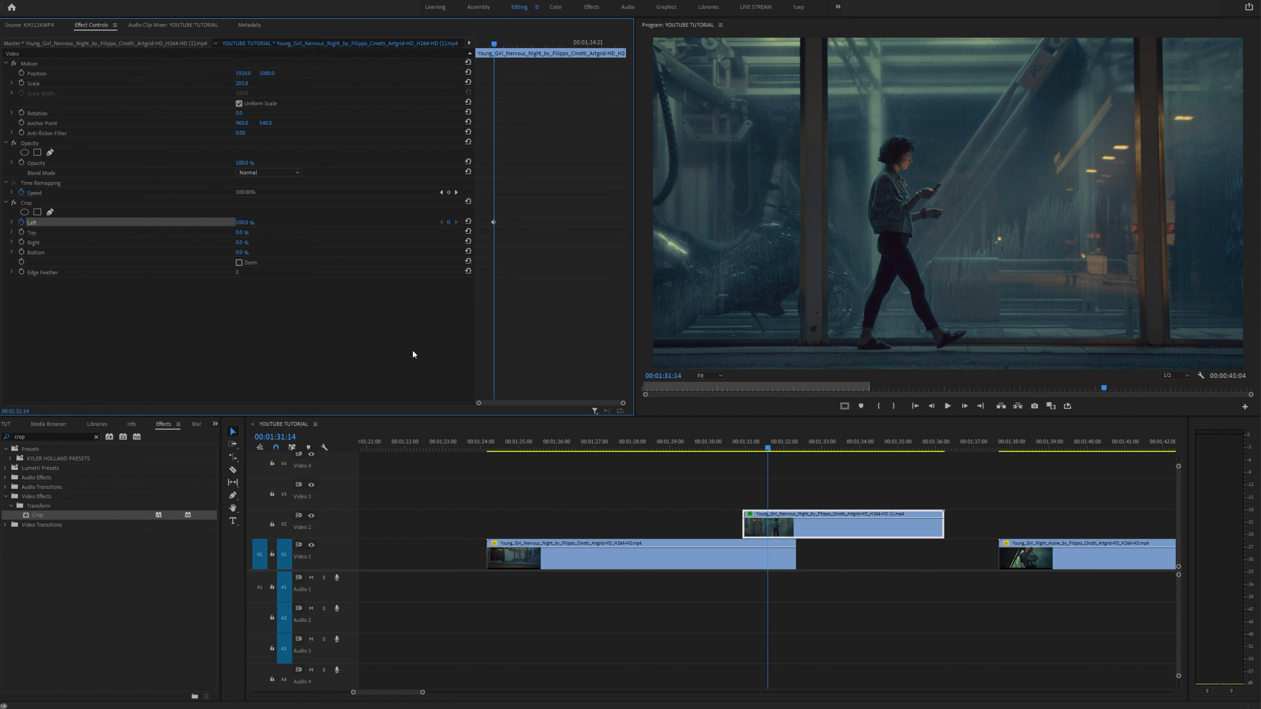
key("Right")
key("Right")
key("Right")
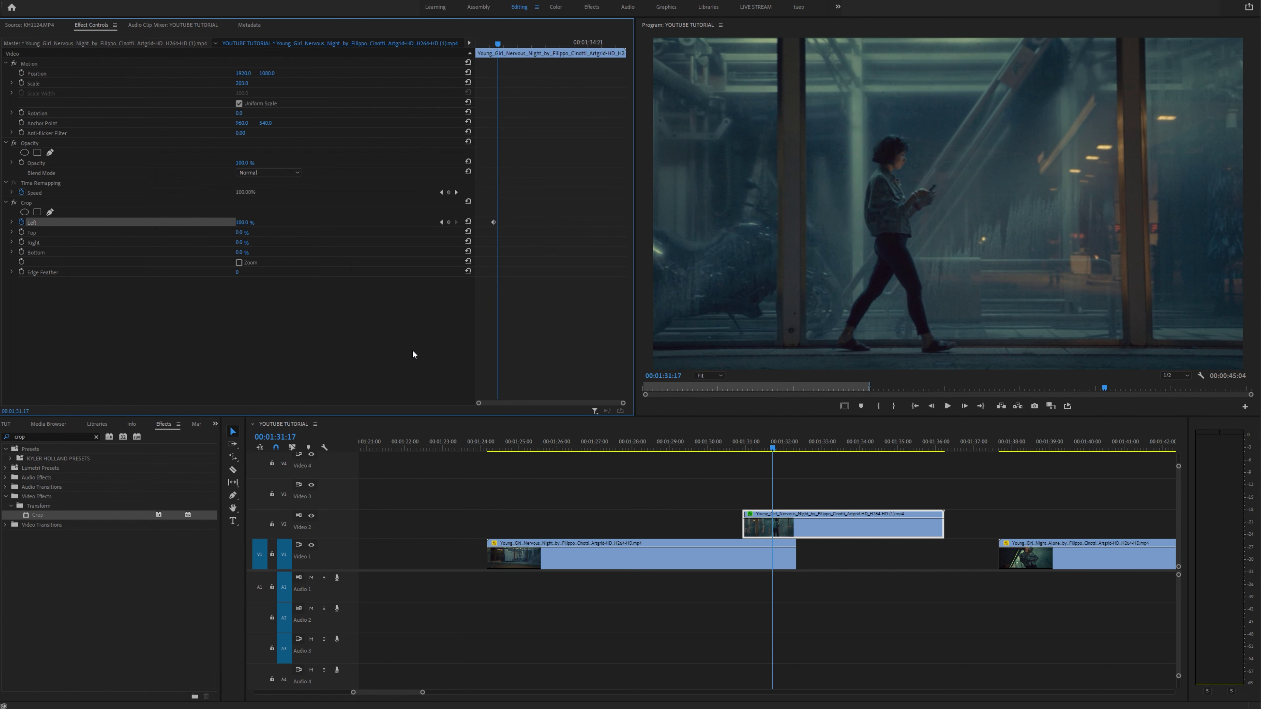
key("Right")
key("Right")
key("Right")
key("Right")
key("Right")
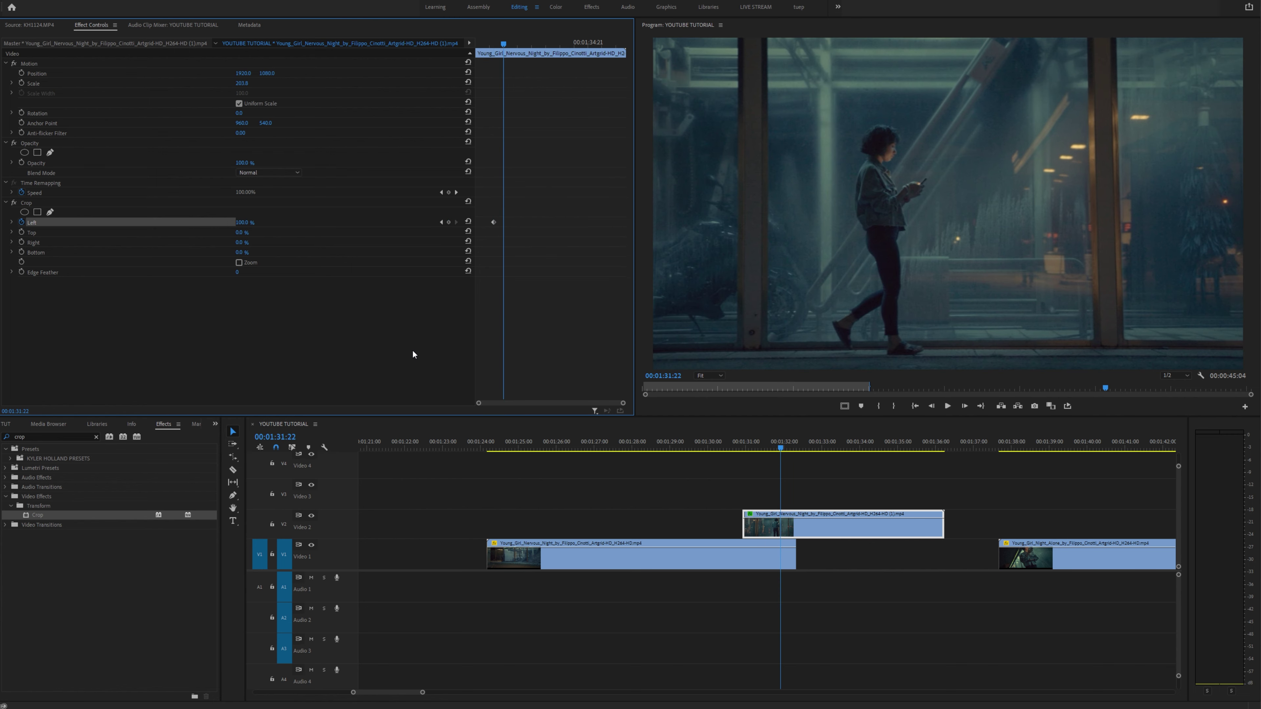
left_click(491, 44)
key("space")
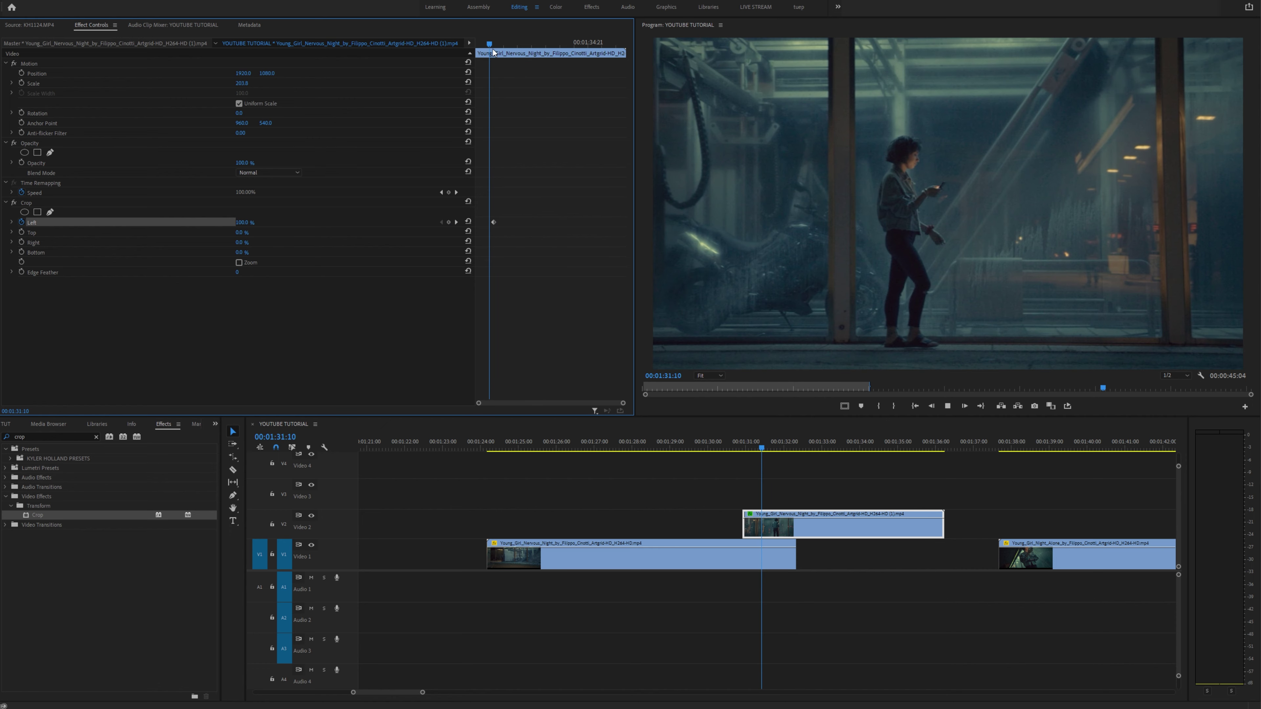
key("space")
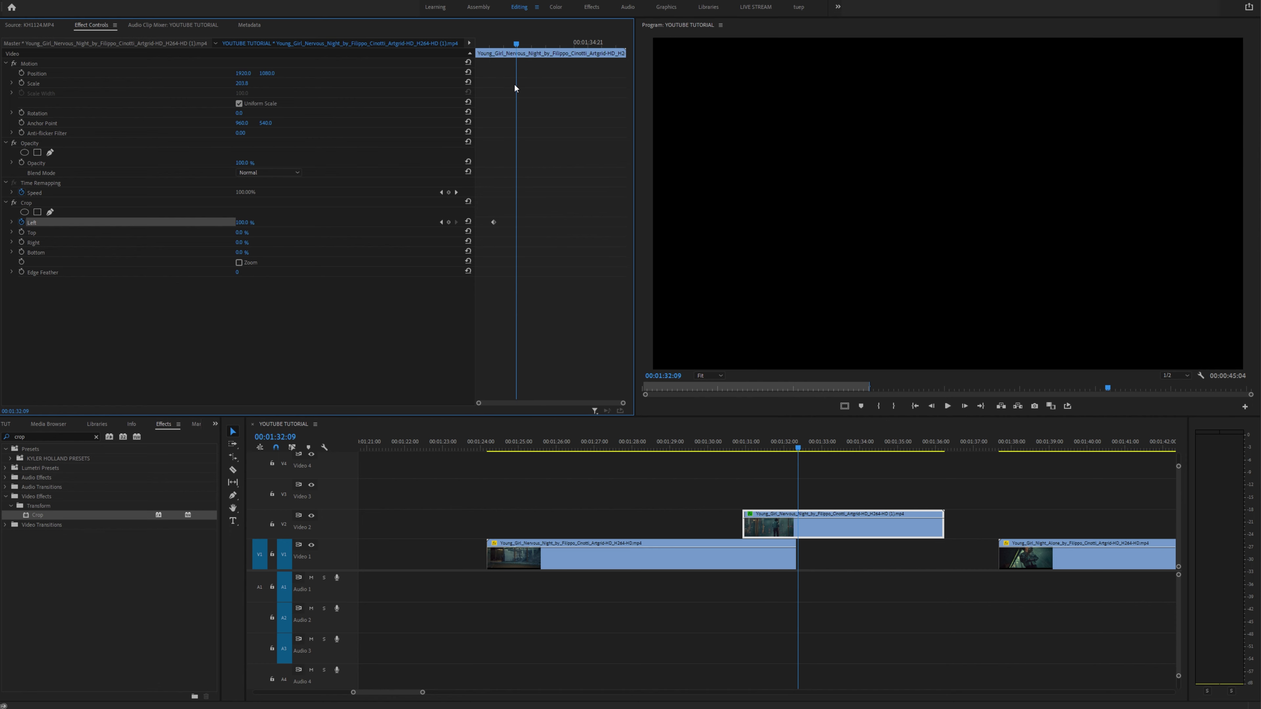
Extend the Video 1 clip to the playhead and keyframe Crop Left at 0% at 01:32:06.
left_click_drag(796, 544, 802, 540)
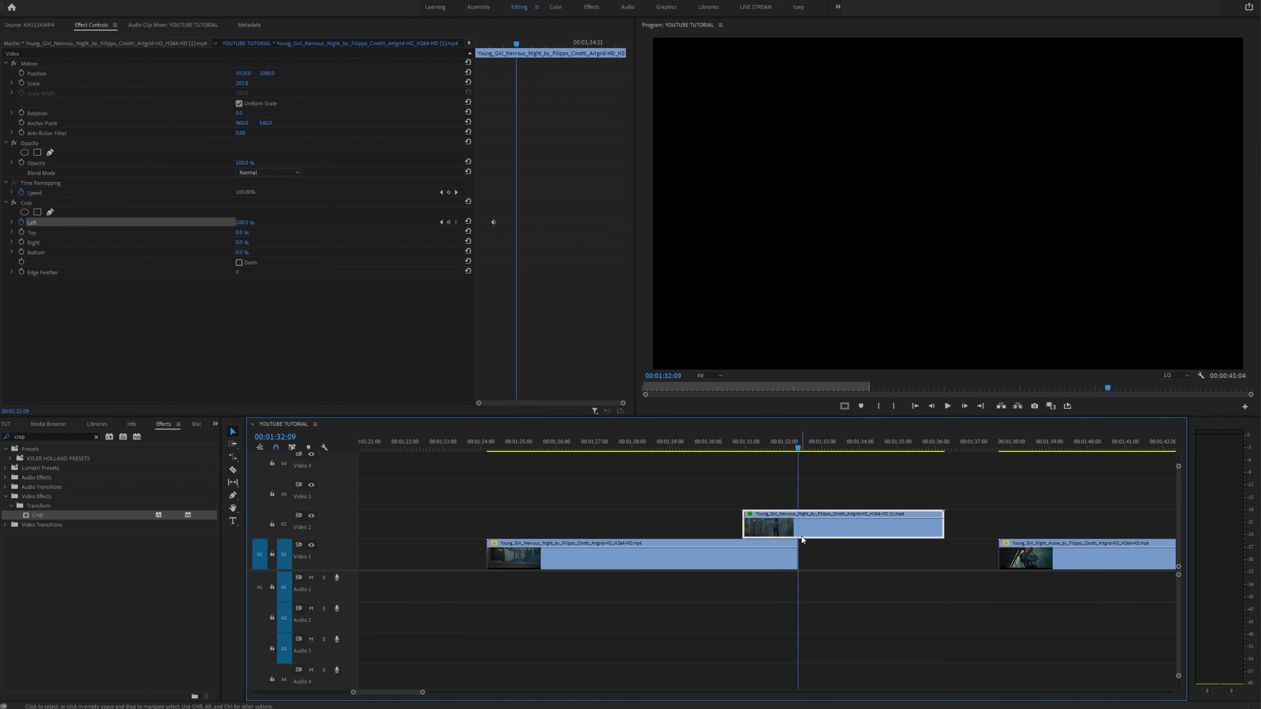
key("Left")
key("Left")
key("Left")
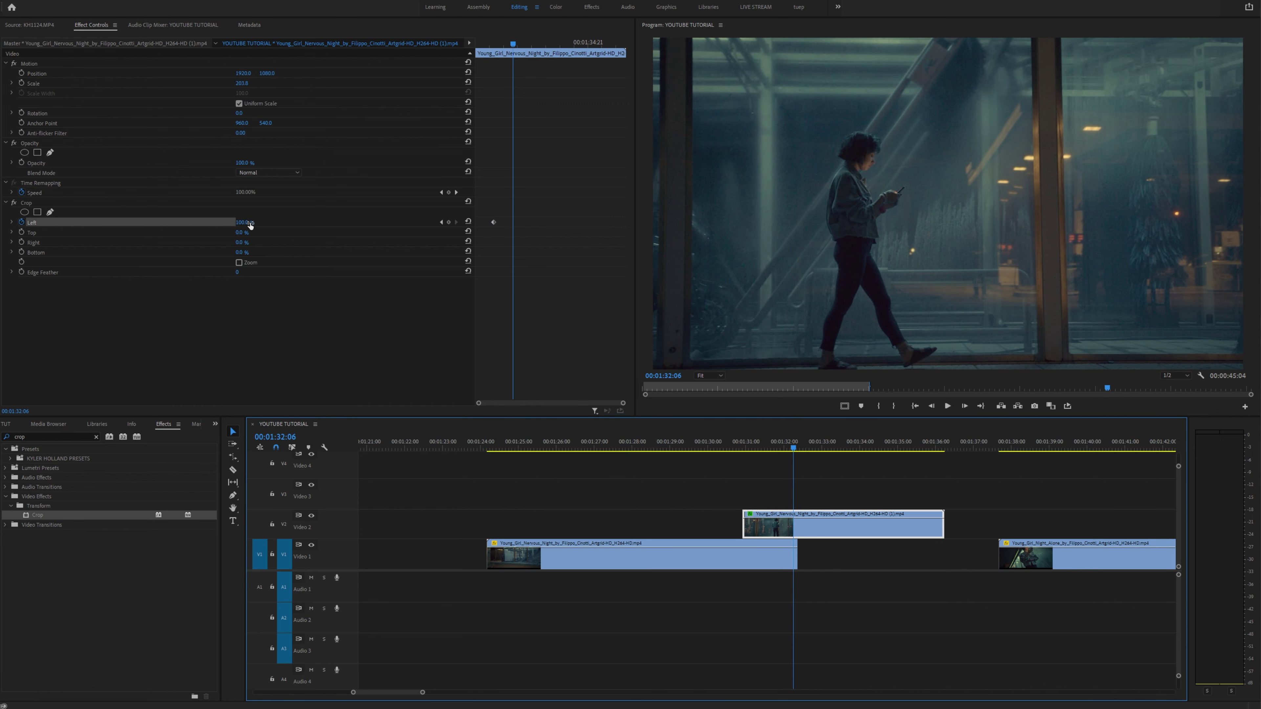
mouse_move(251, 224)
left_mouse_down()
mouse_move(208, 225)
mouse_move(250, 223)
left_mouse_up()
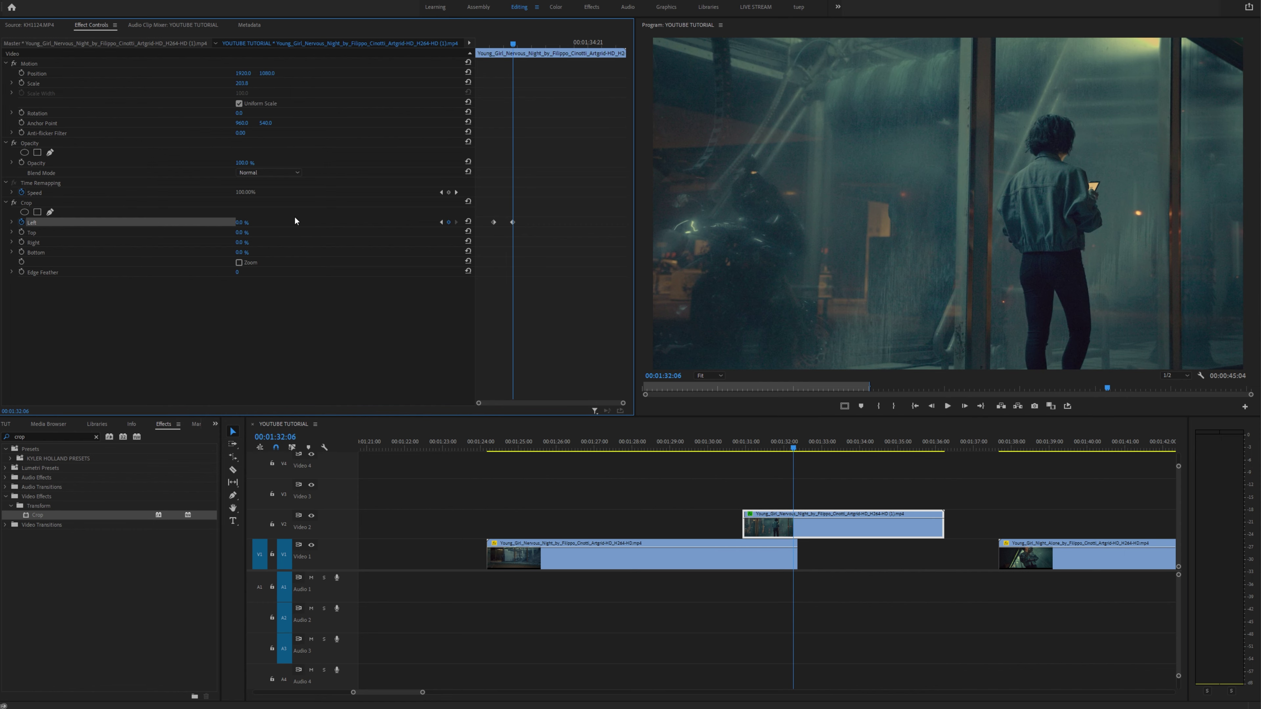
Preview the crop wipe and zoom in on the Crop Left keyframes.
left_click_drag(483, 43, 477, 43)
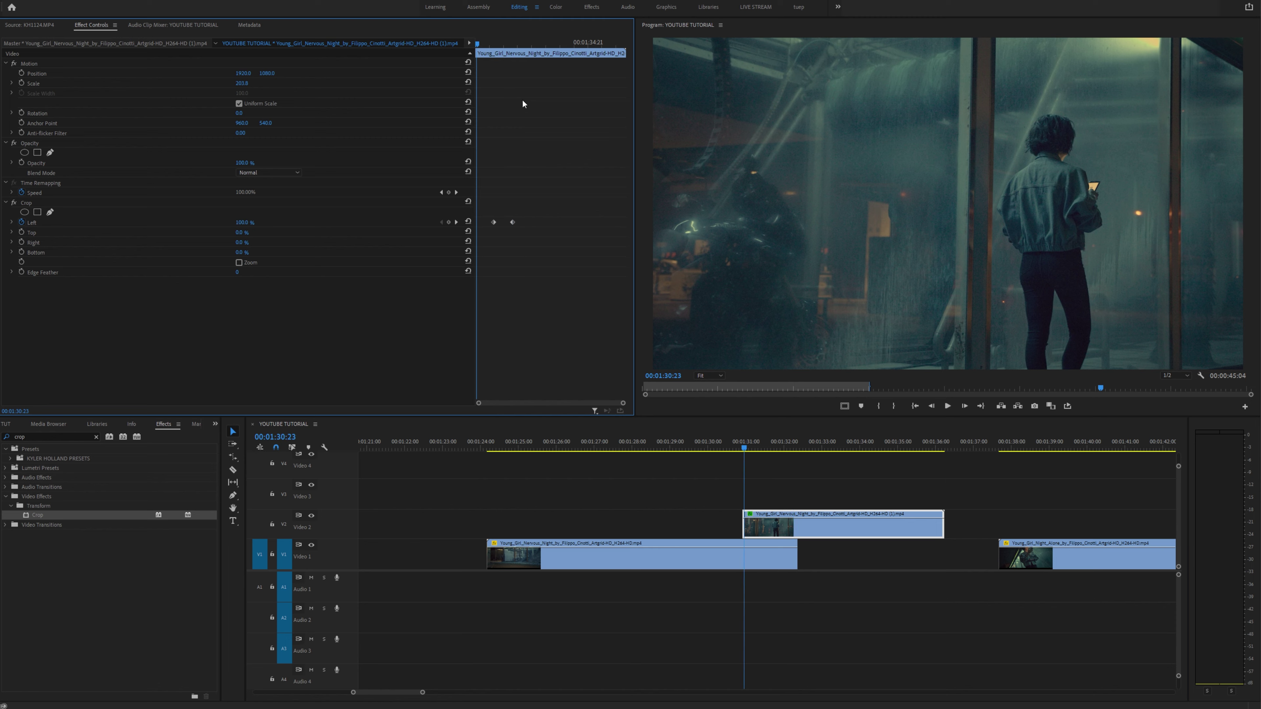
key("space")
left_click(745, 445)
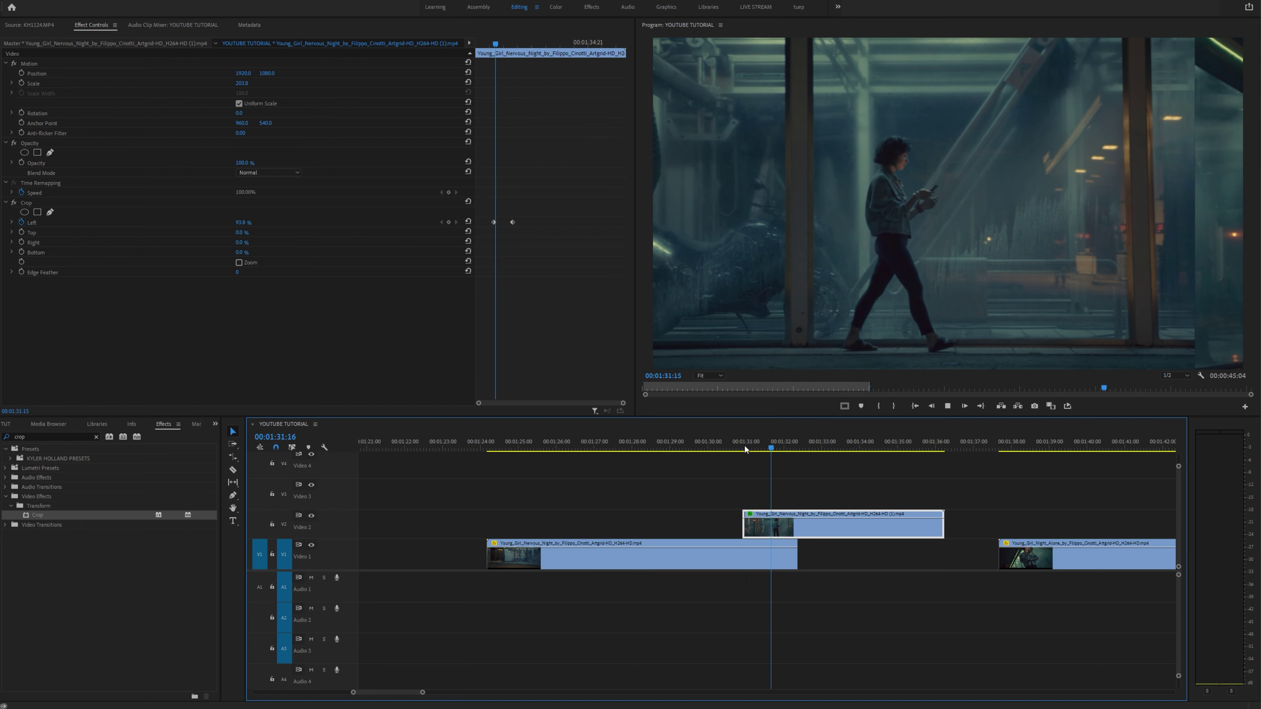
left_click(745, 446)
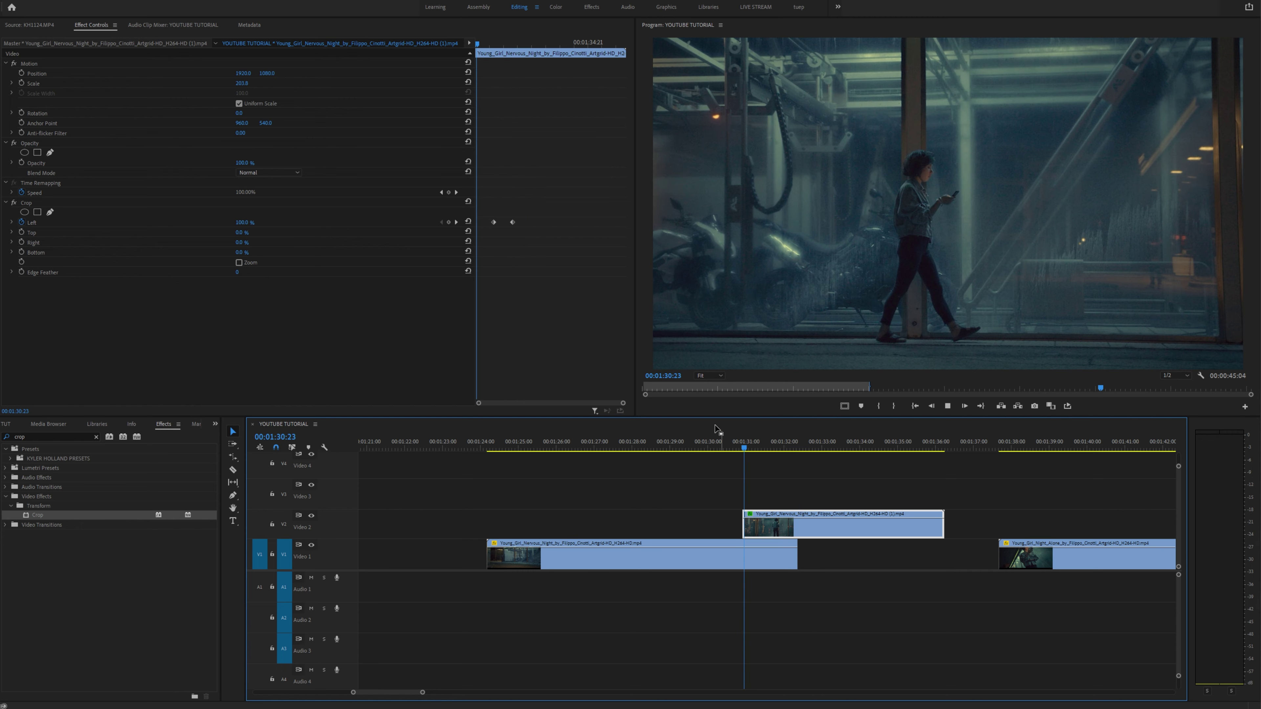
key("space")
left_click(519, 255)
key("equal")
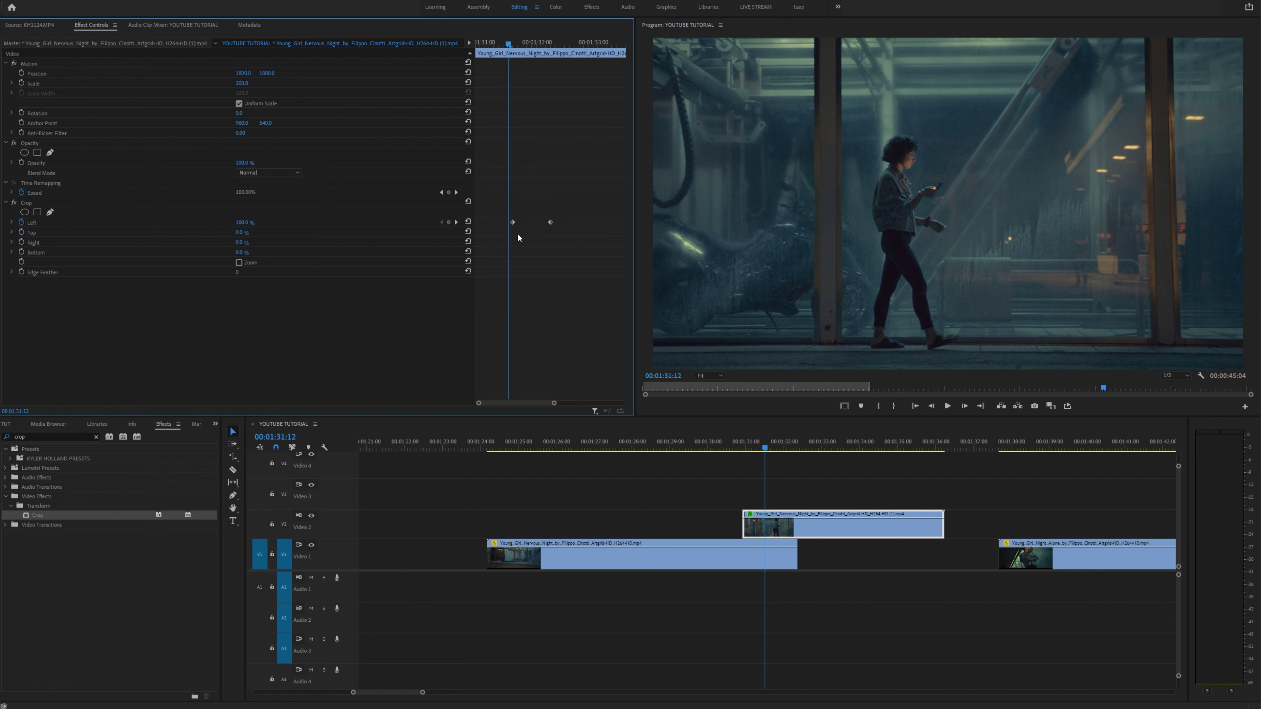
Apply Ease Out to the first Crop Left keyframe and Ease In to the second, then replay.
right_click(512, 222)
left_click(549, 369)
right_click(551, 222)
left_click(595, 356)
left_click(736, 444)
key("space")
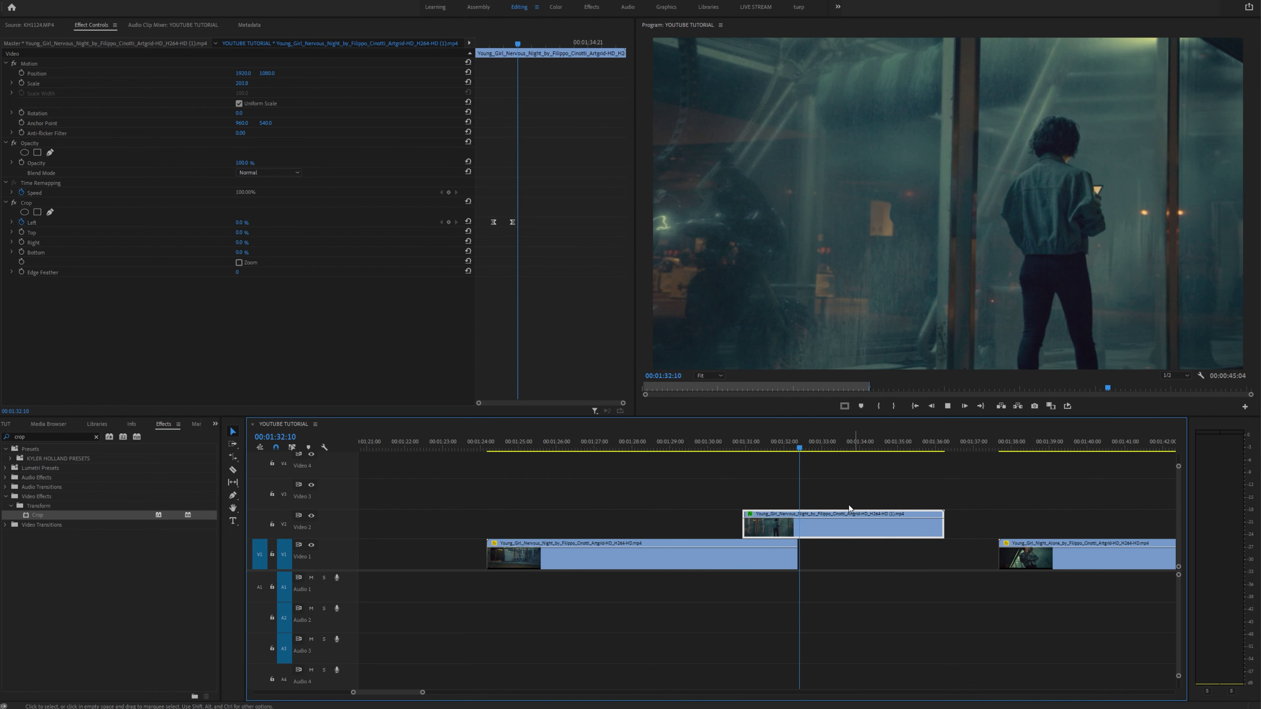
left_click_drag(775, 444, 764, 443)
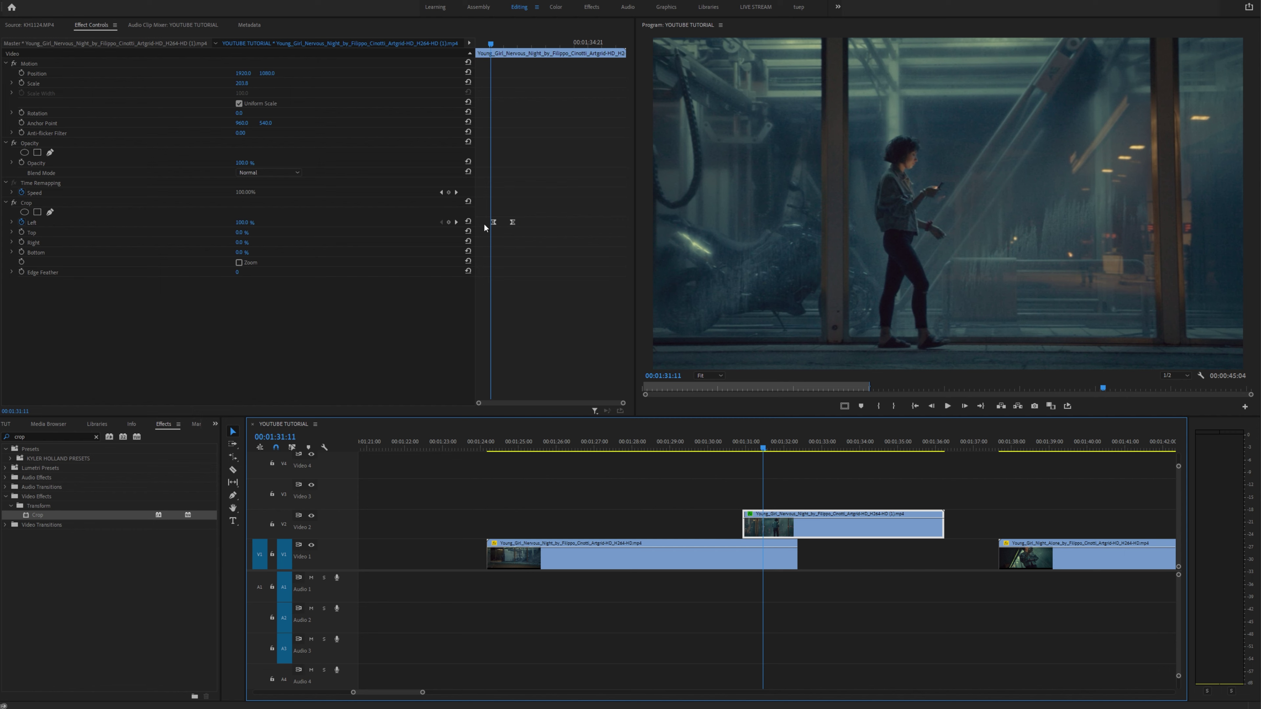
Expand Crop Left's graphs and drag the first keyframe's Bezier handle to lengthen its ease.
left_click(494, 223)
left_click(12, 223)
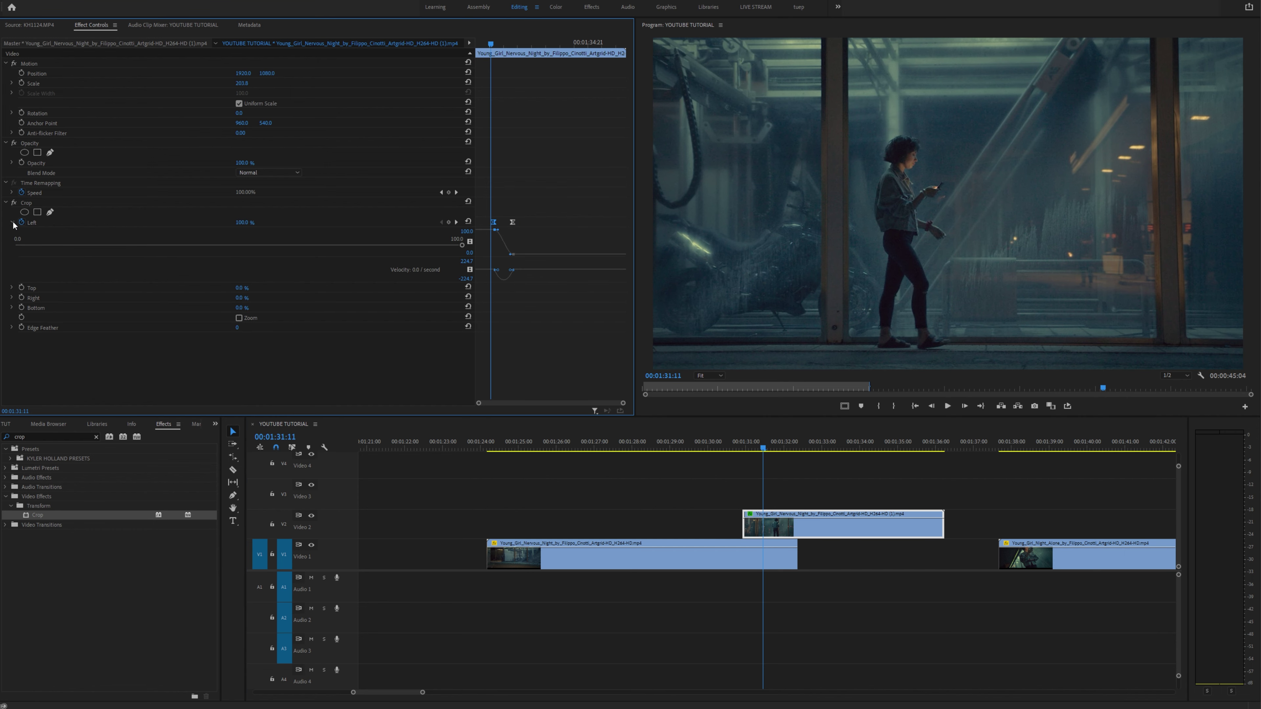
scroll(565, 237, "up", 4)
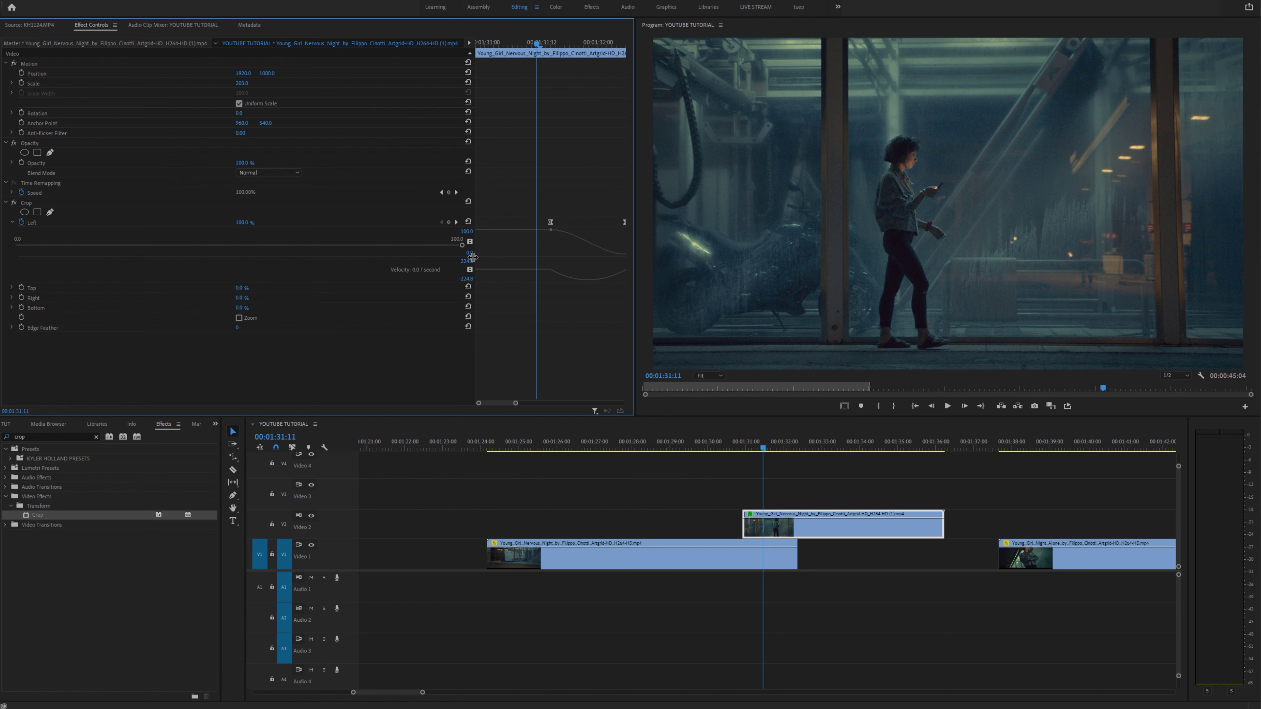
left_click_drag(475, 257, 271, 269)
left_click_drag(284, 404, 303, 406)
left_click(403, 230)
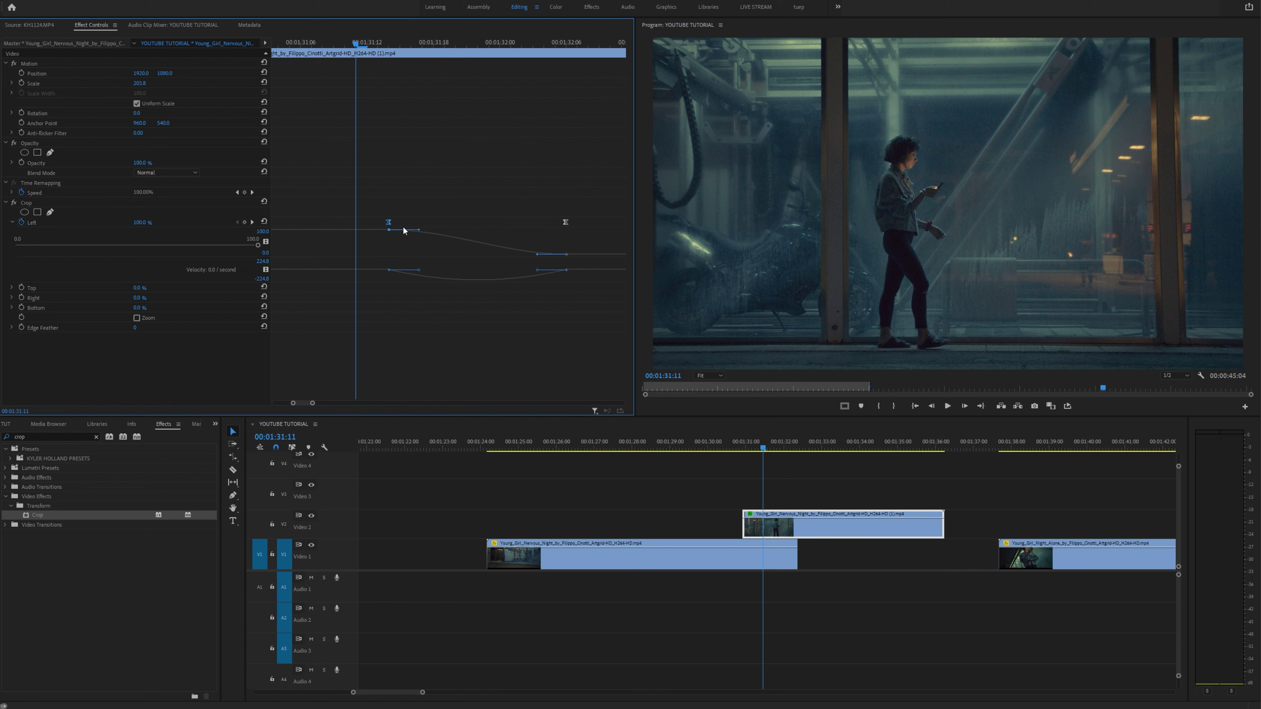
left_click_drag(418, 271, 512, 273)
Play back the reshaped wipe from just before the transition.
left_click(716, 447)
left_click(777, 538)
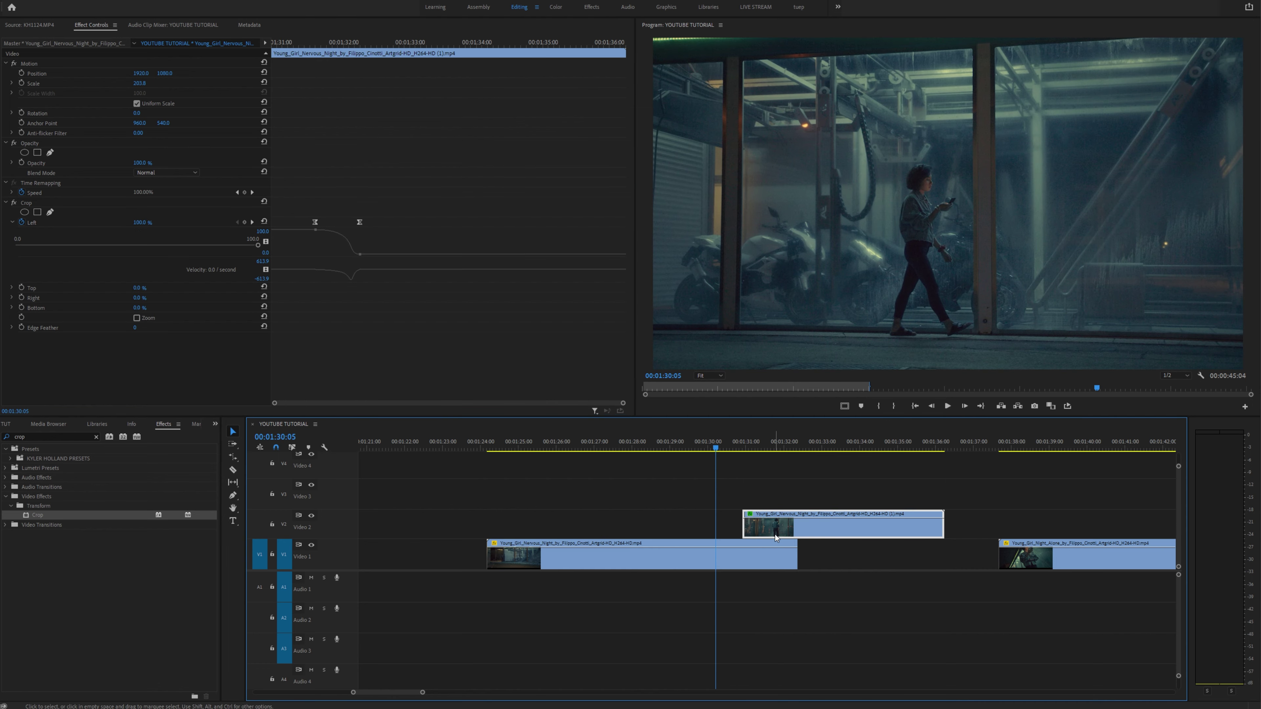
key("space")
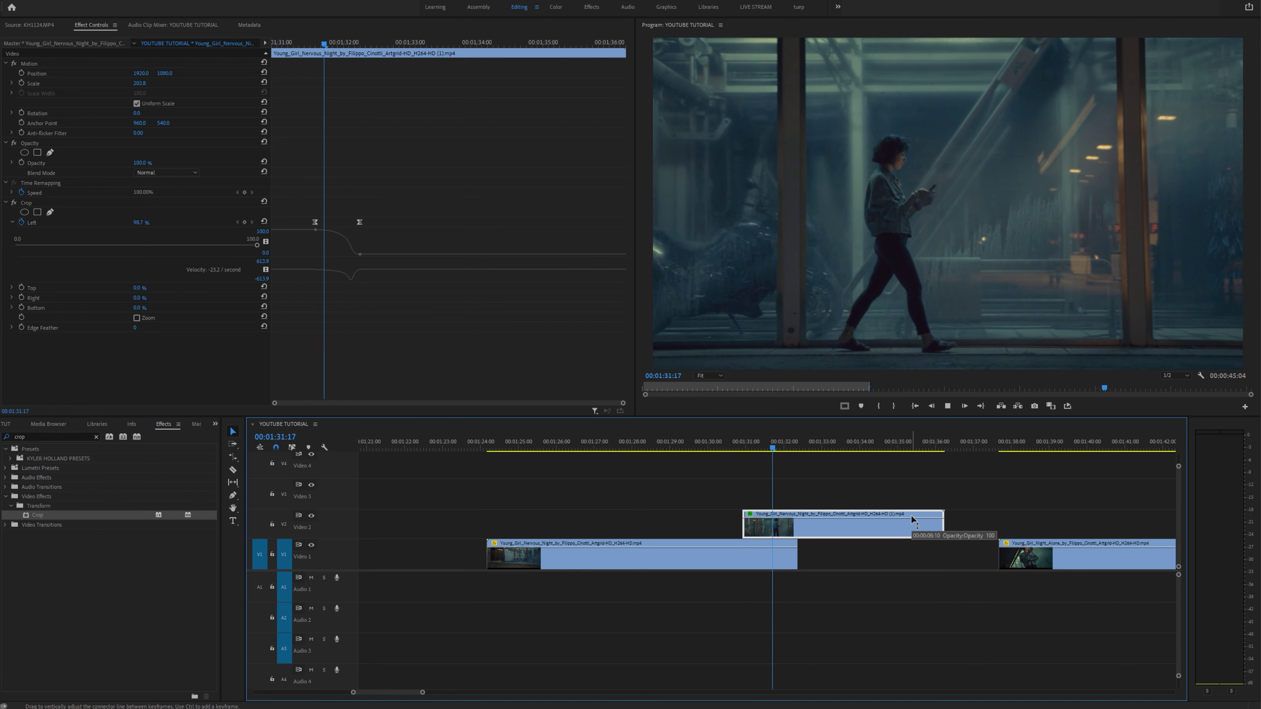
left_click(737, 449)
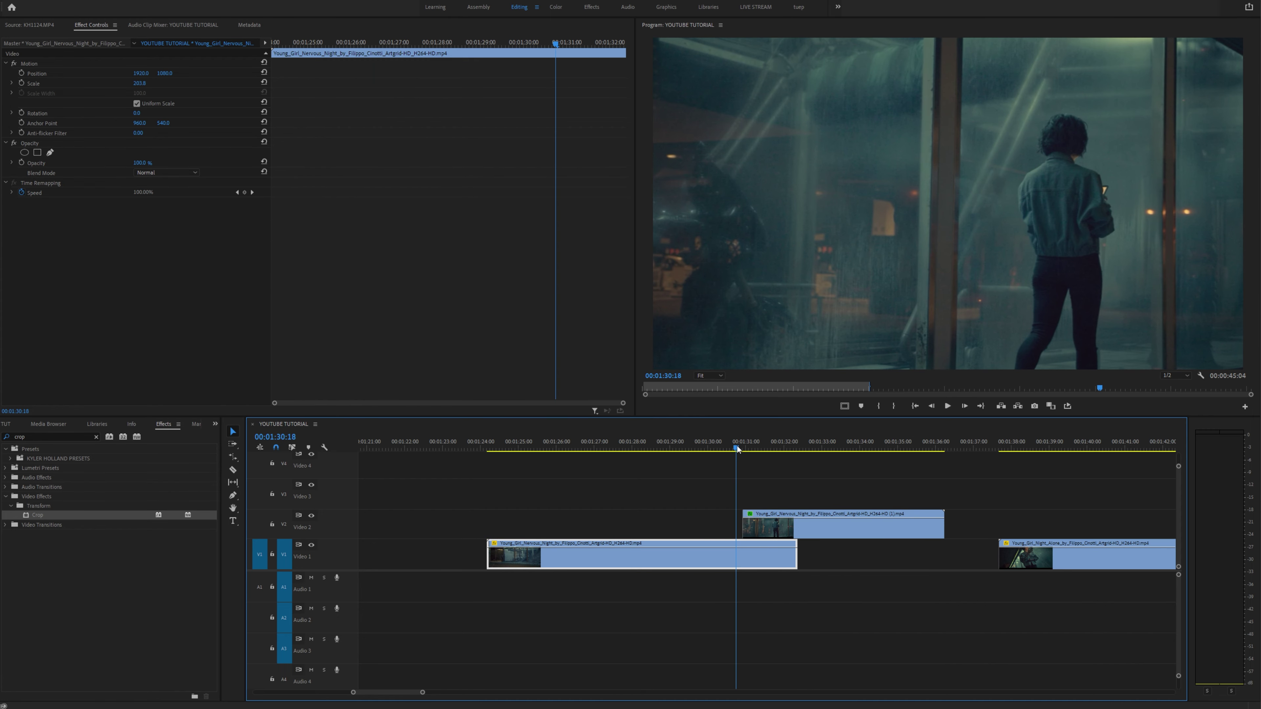
key("space")
Raise the V2 clip's Crop Edge Feather to about 75 mid-wipe and scrub to check the edge.
left_click(785, 535)
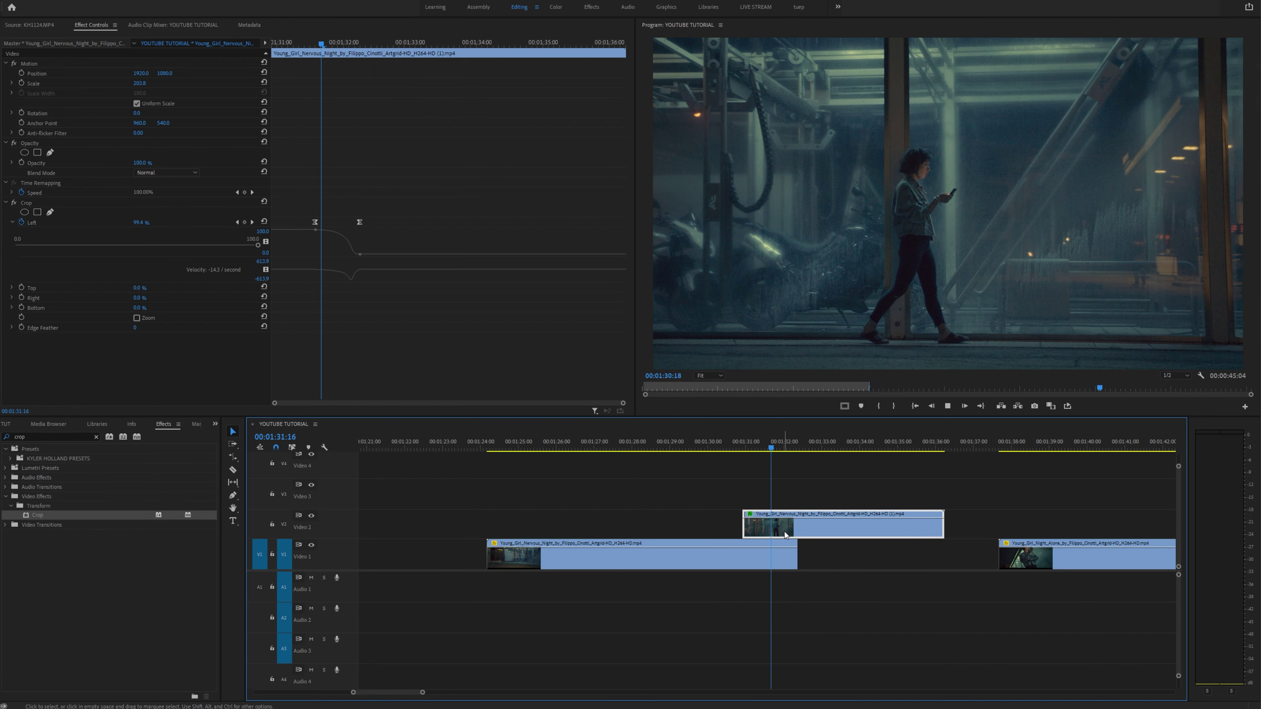
left_click(789, 449)
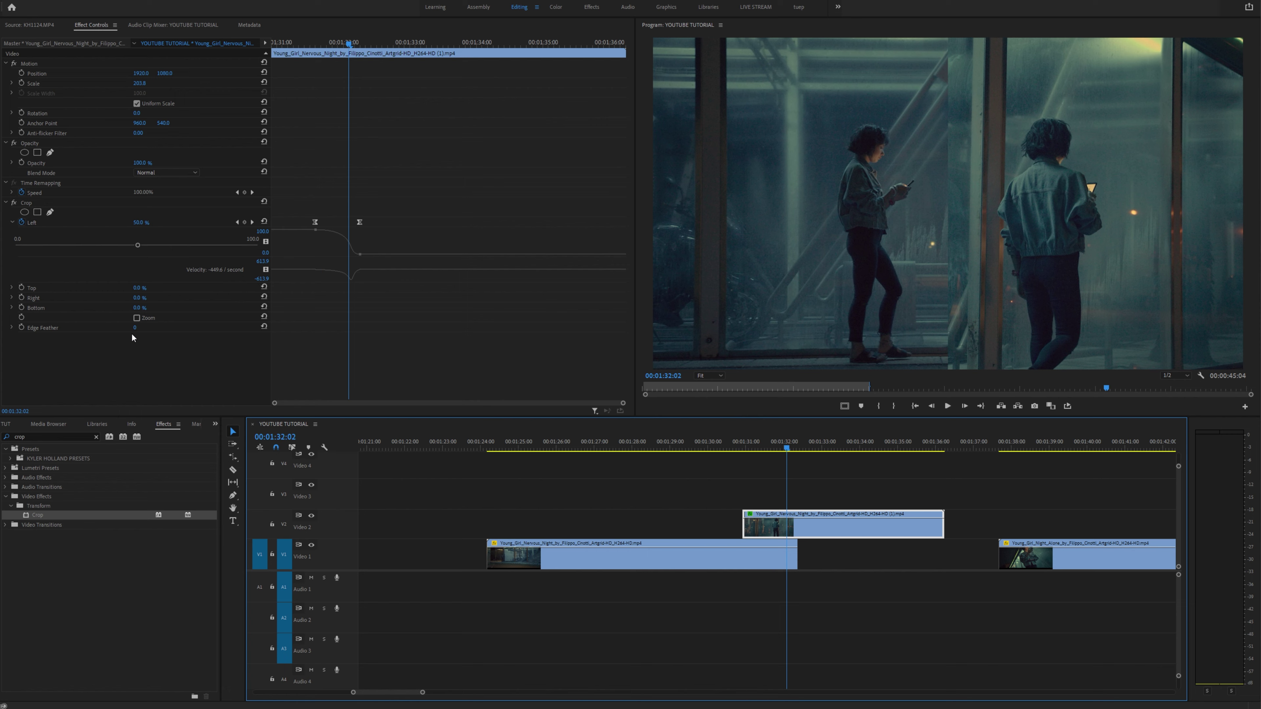
left_click_drag(135, 330, 190, 330)
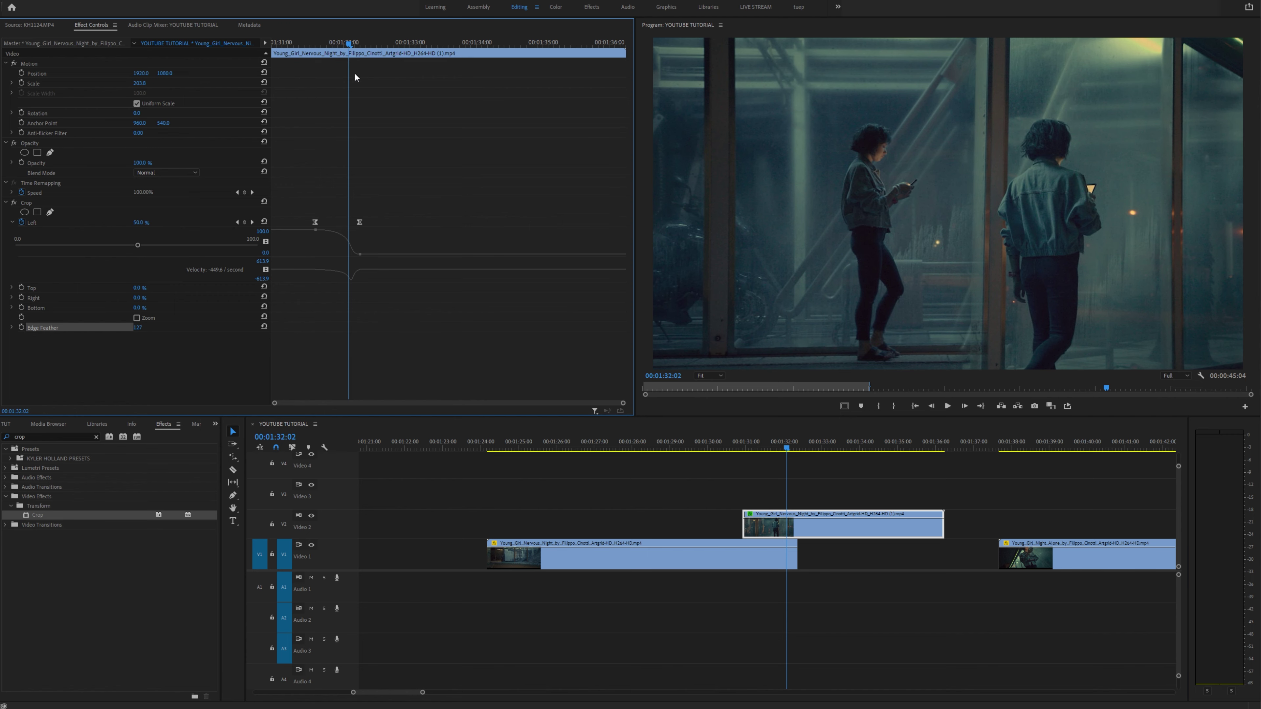
left_click_drag(348, 43, 305, 46)
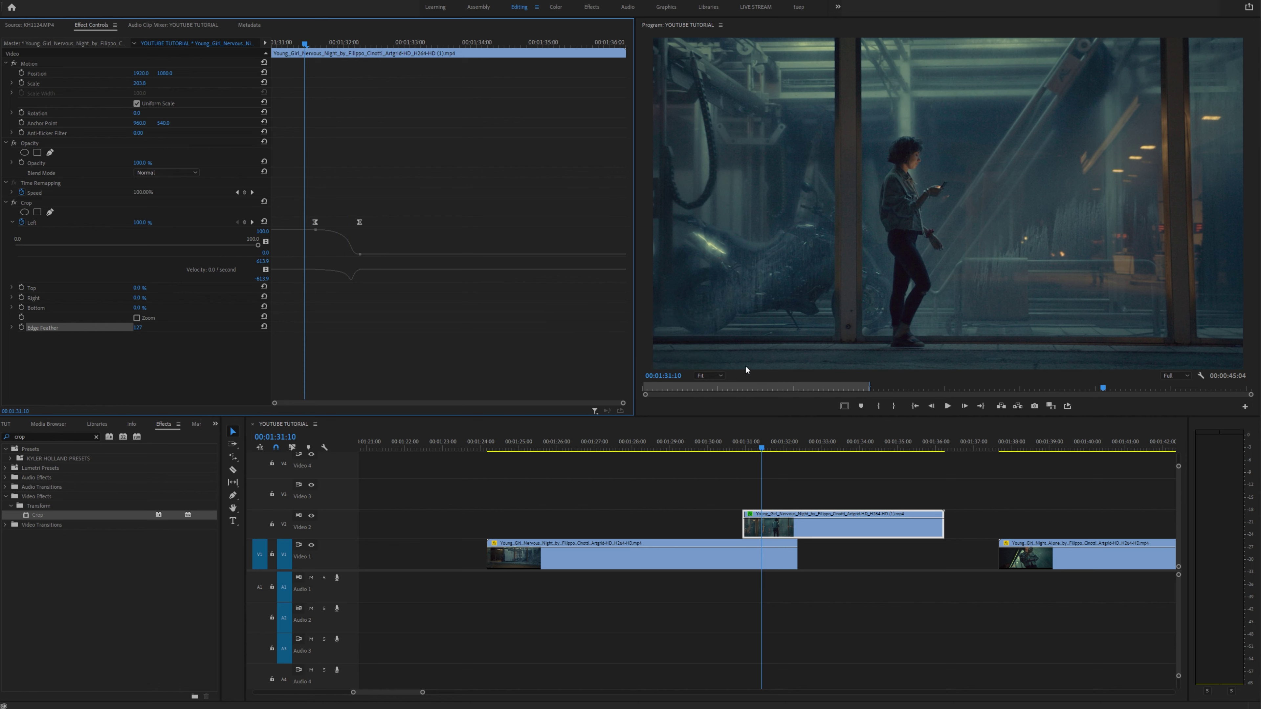
left_click_drag(741, 443, 812, 449)
scroll(967, 472, "down", 5)
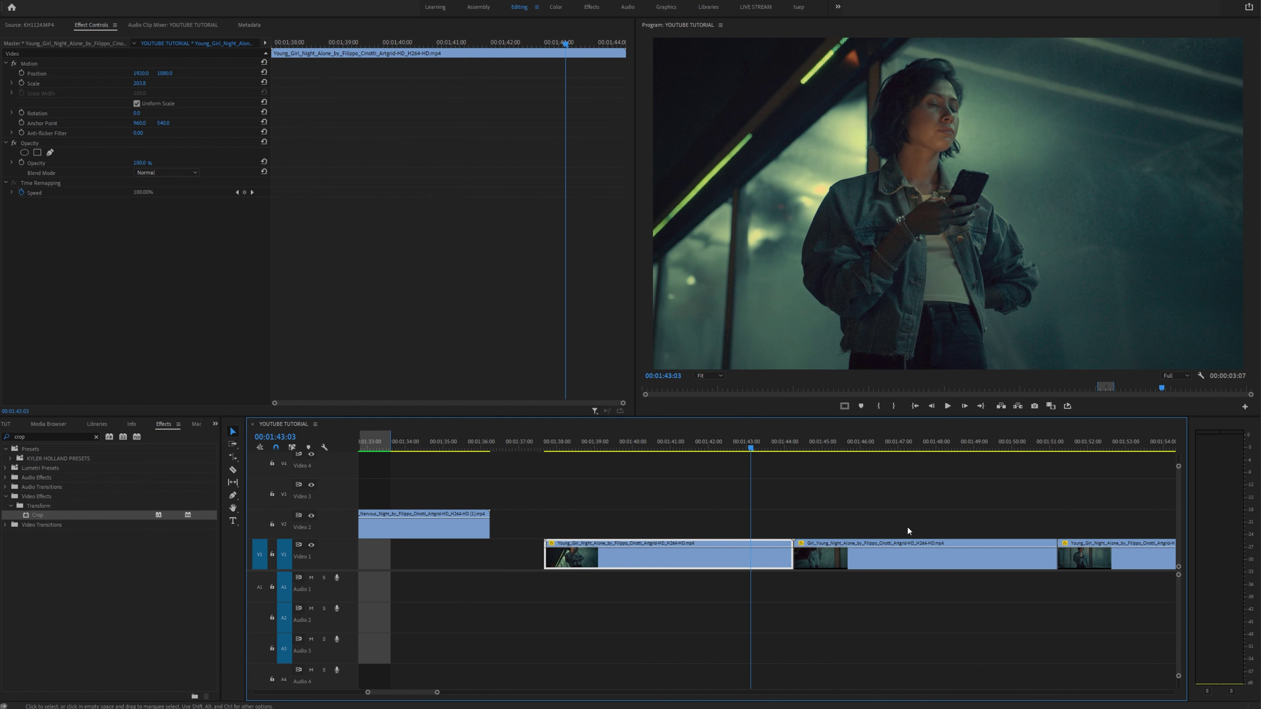
Move the Young_Girl_Night_Alone clip from V1 up onto V2.
left_click(861, 562)
left_click_drag(861, 562, 819, 532)
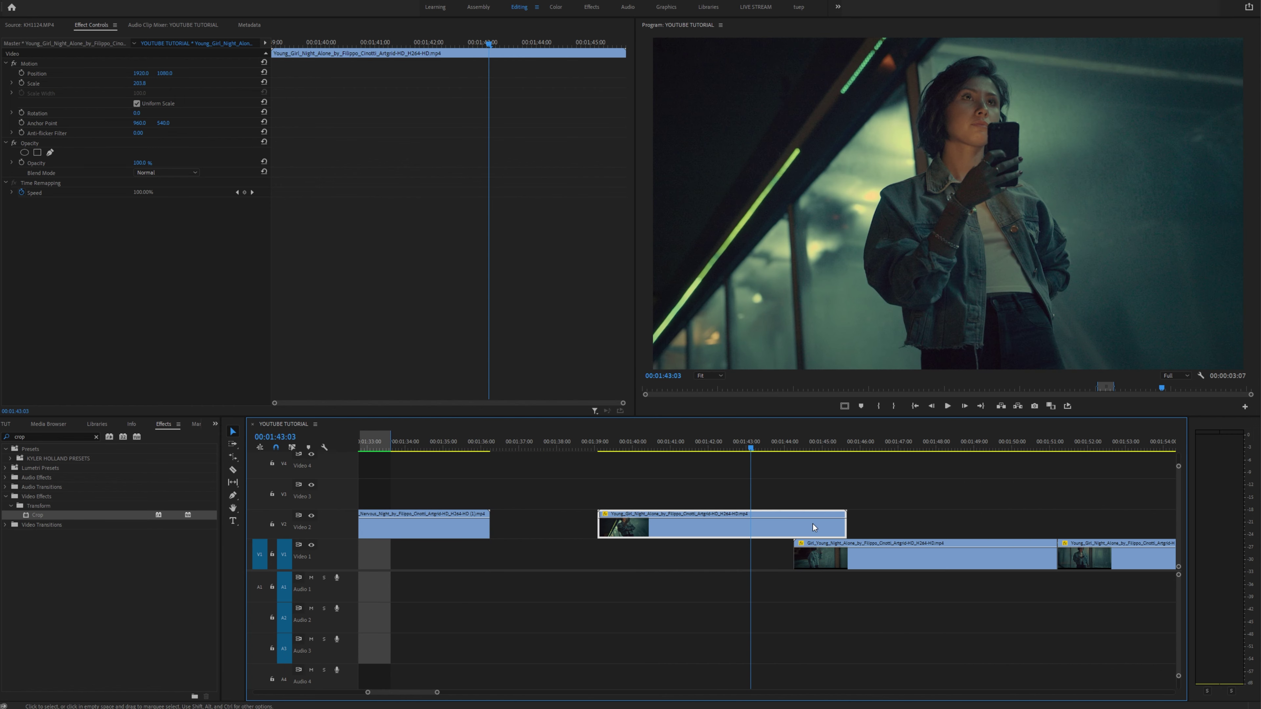
left_click_drag(698, 442, 931, 458)
Select the raised clip and test its Crop Top value.
left_click(939, 525)
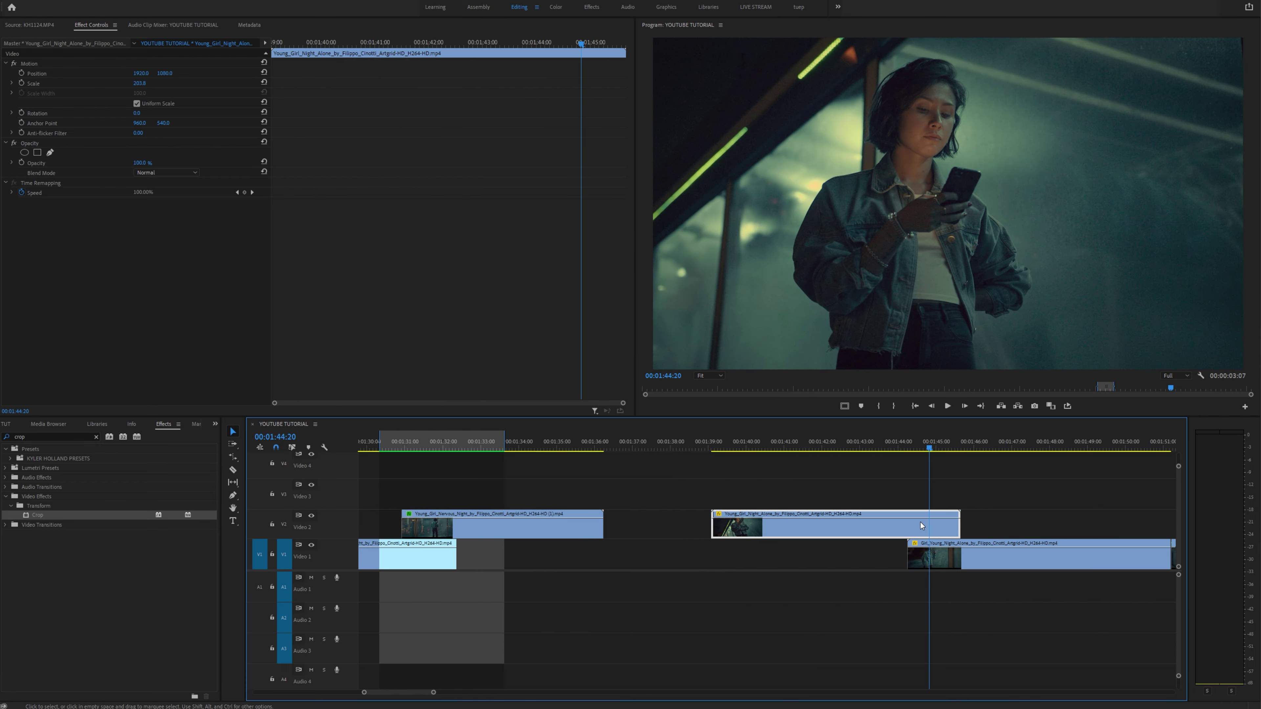
scroll(735, 477, "down", 2)
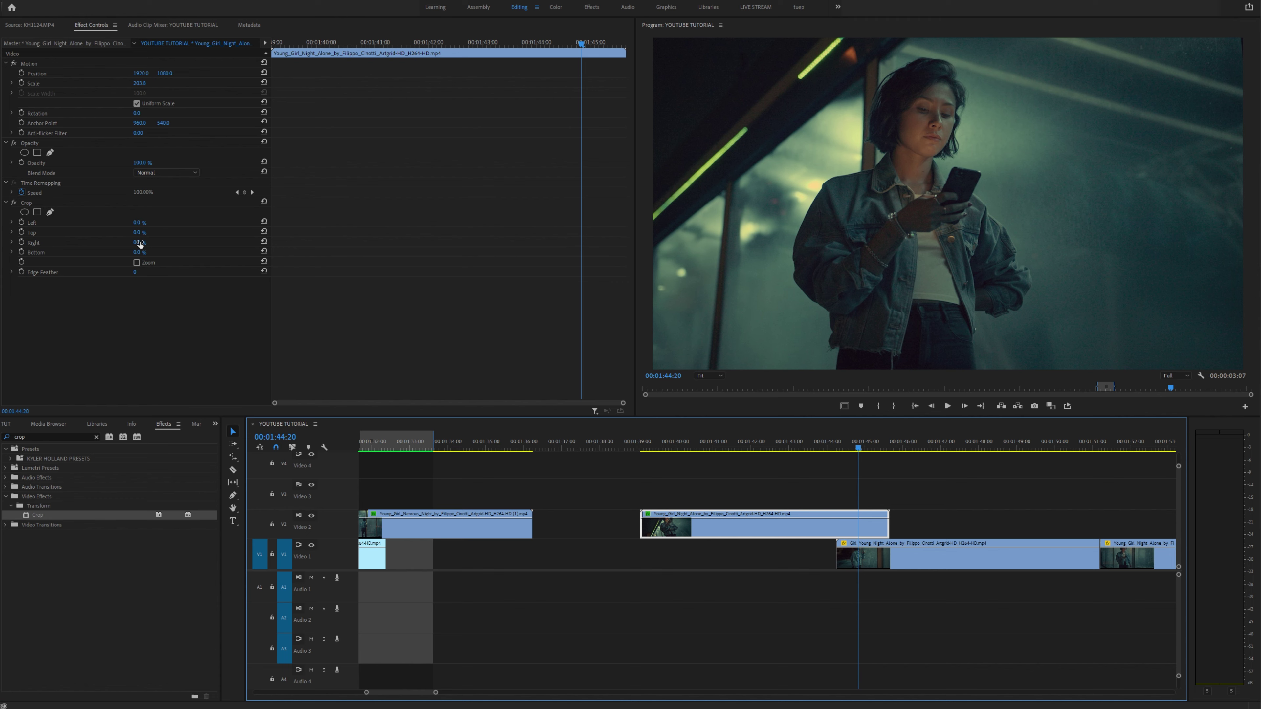
mouse_move(141, 235)
left_mouse_down()
mouse_move(242, 232)
mouse_move(139, 232)
left_mouse_up()
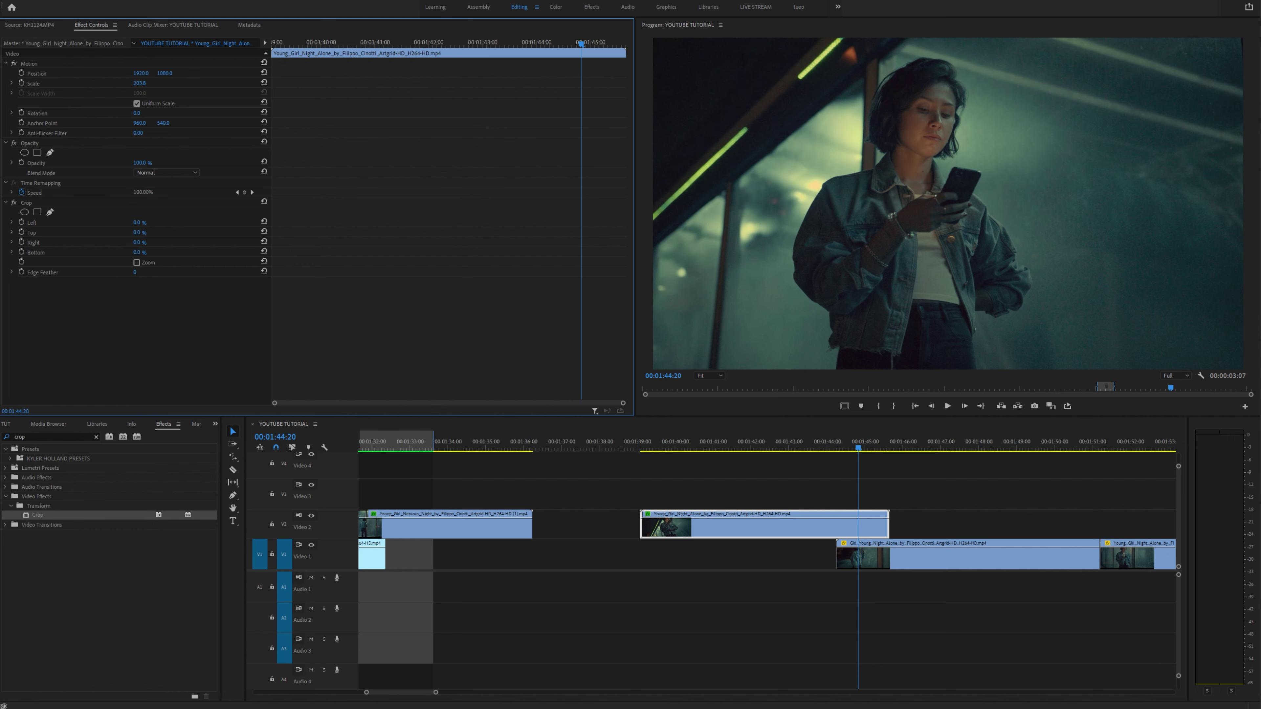
left_click_drag(817, 444, 849, 448)
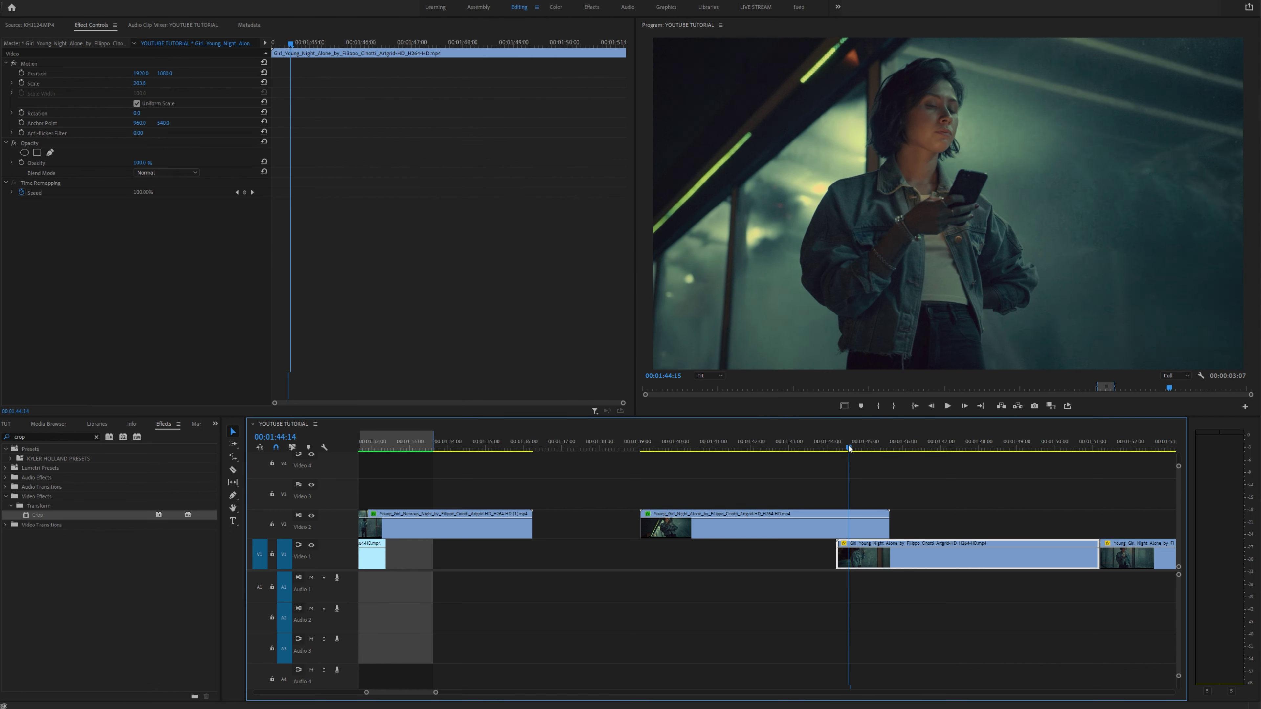
Keyframe Crop Left and Crop Right at 51% at the transition's end, 01:45:07.
left_click(866, 530)
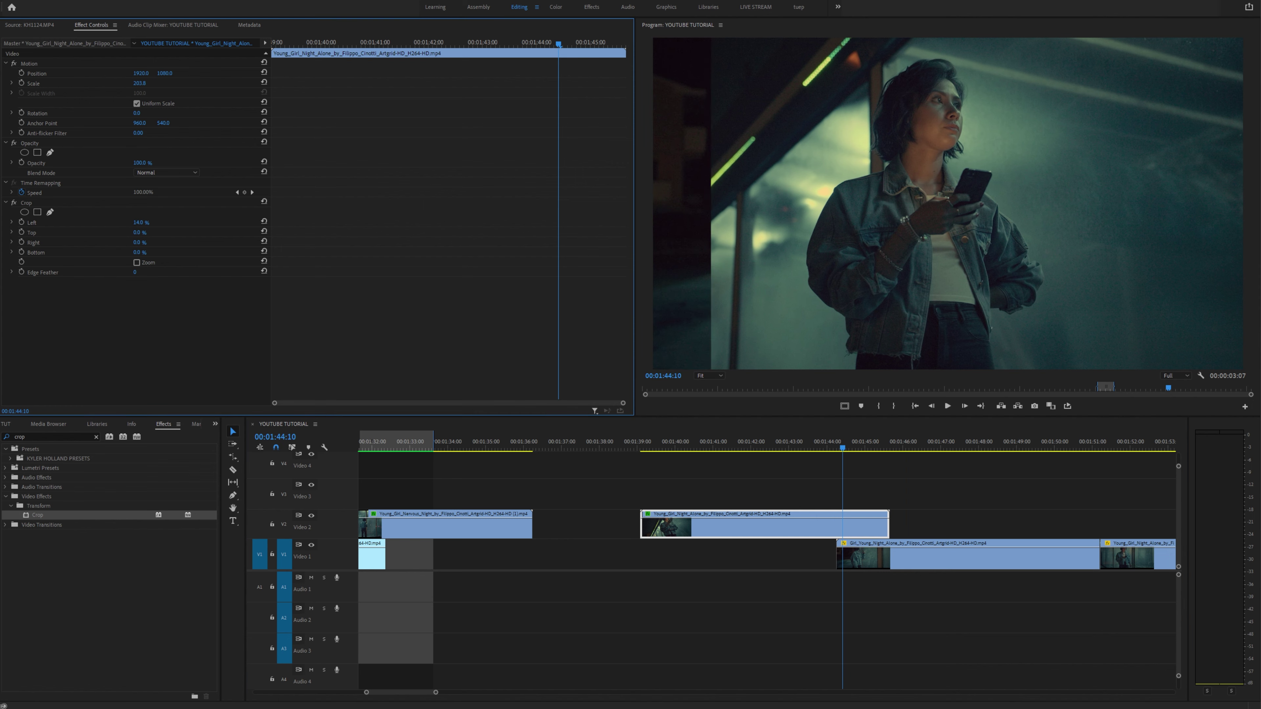
key("ctrl+z")
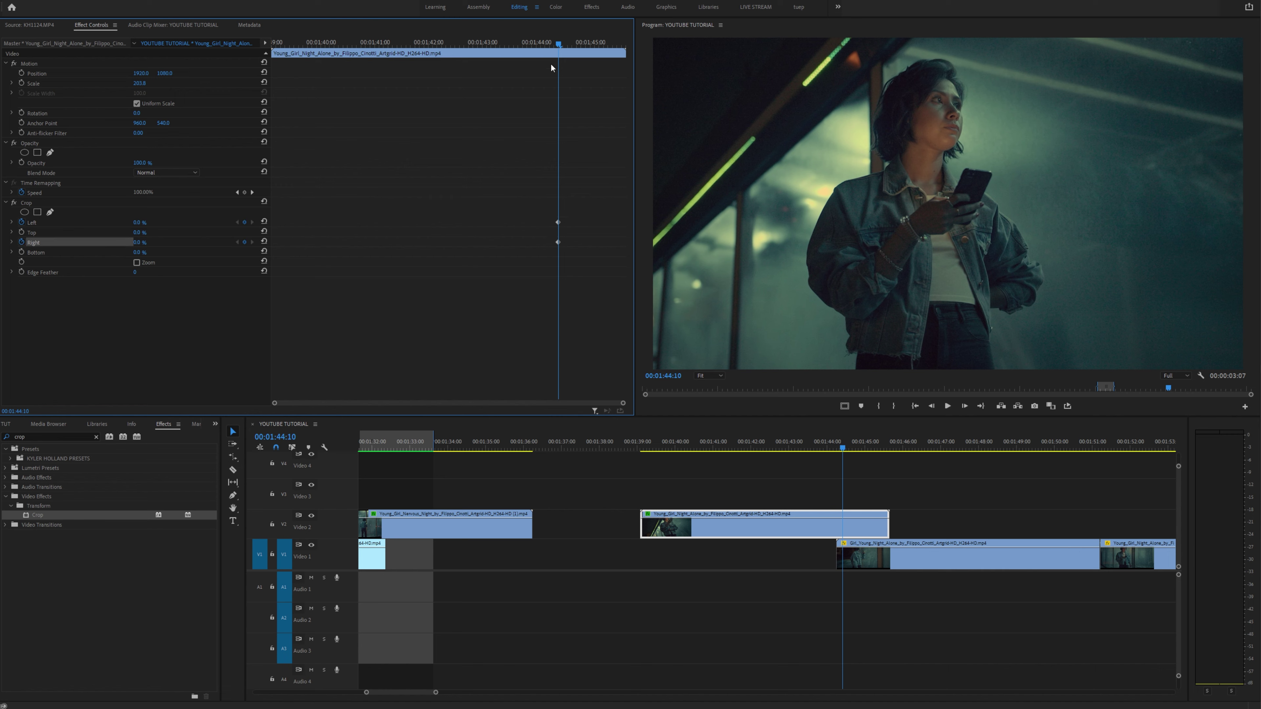
left_click_drag(559, 46, 592, 47)
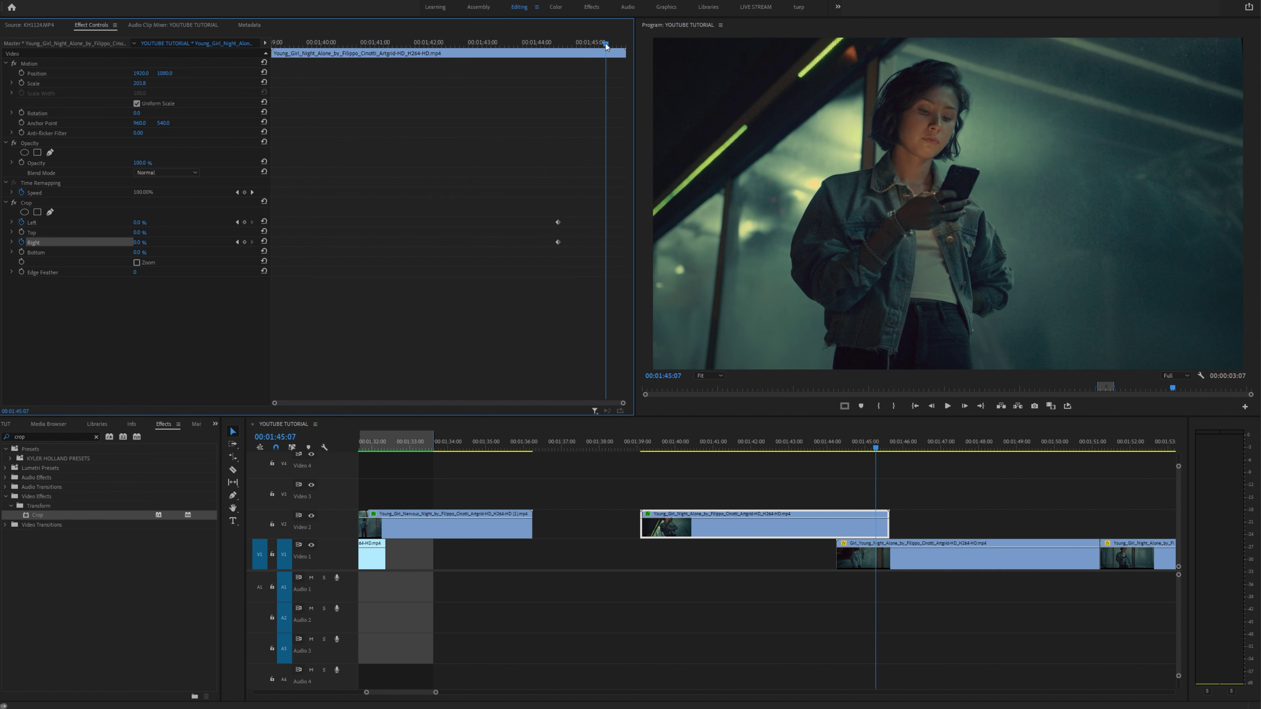
left_click_drag(138, 222, 165, 222)
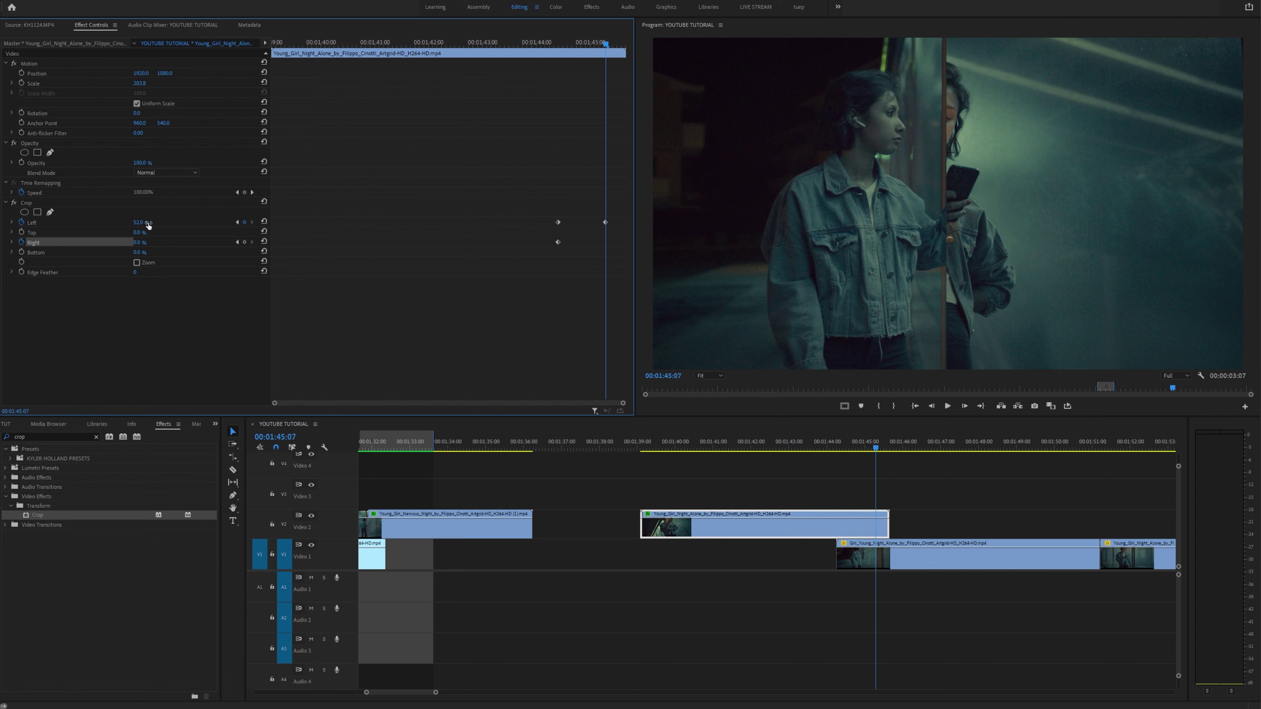
key("Return")
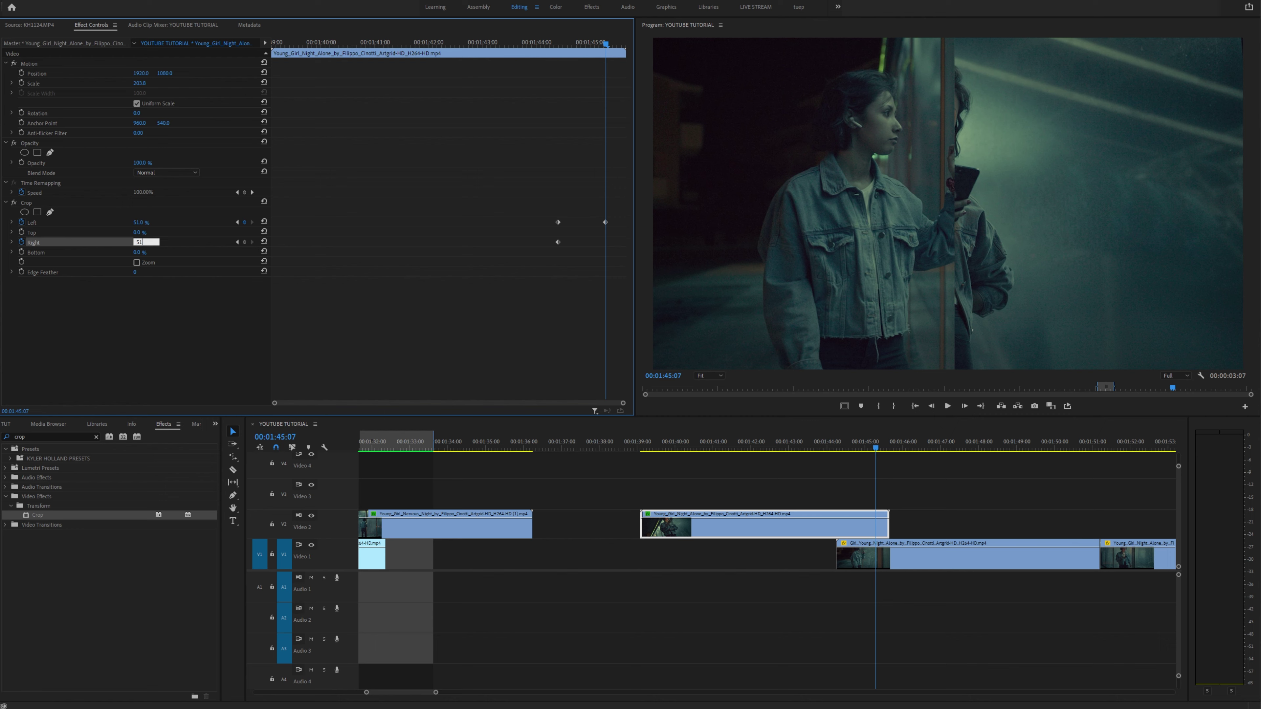
key("Return")
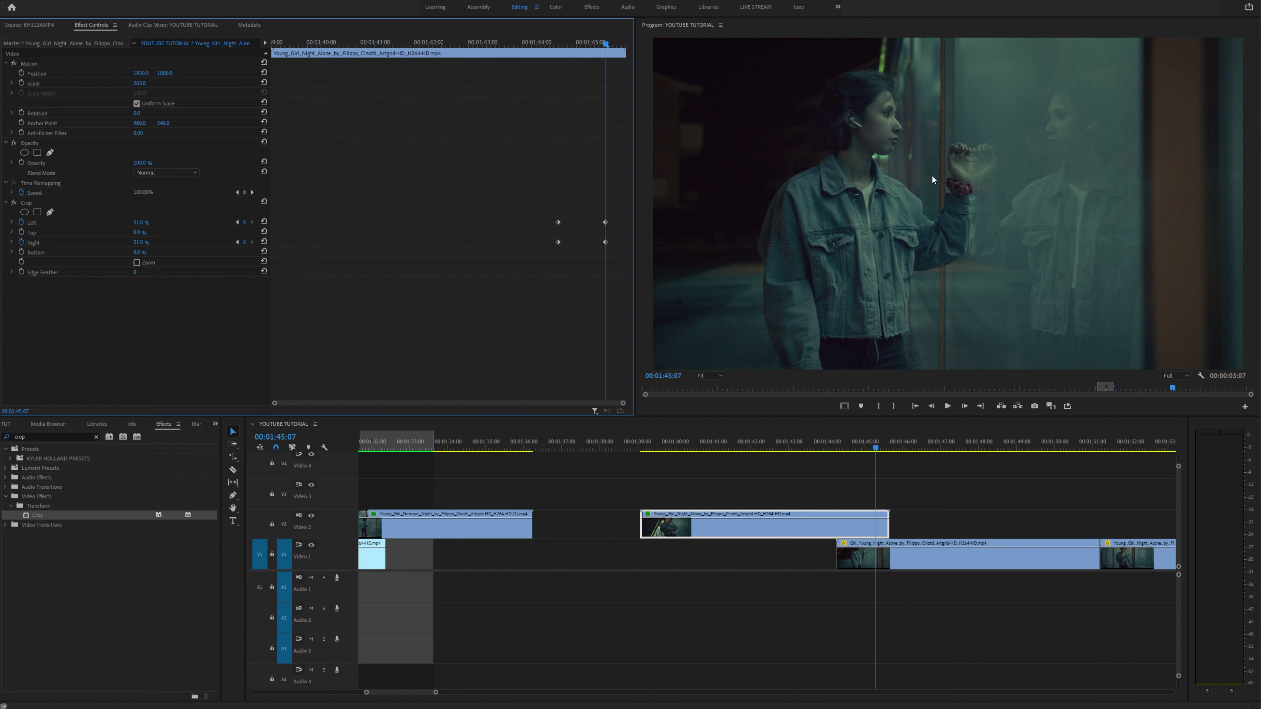
left_click(532, 41)
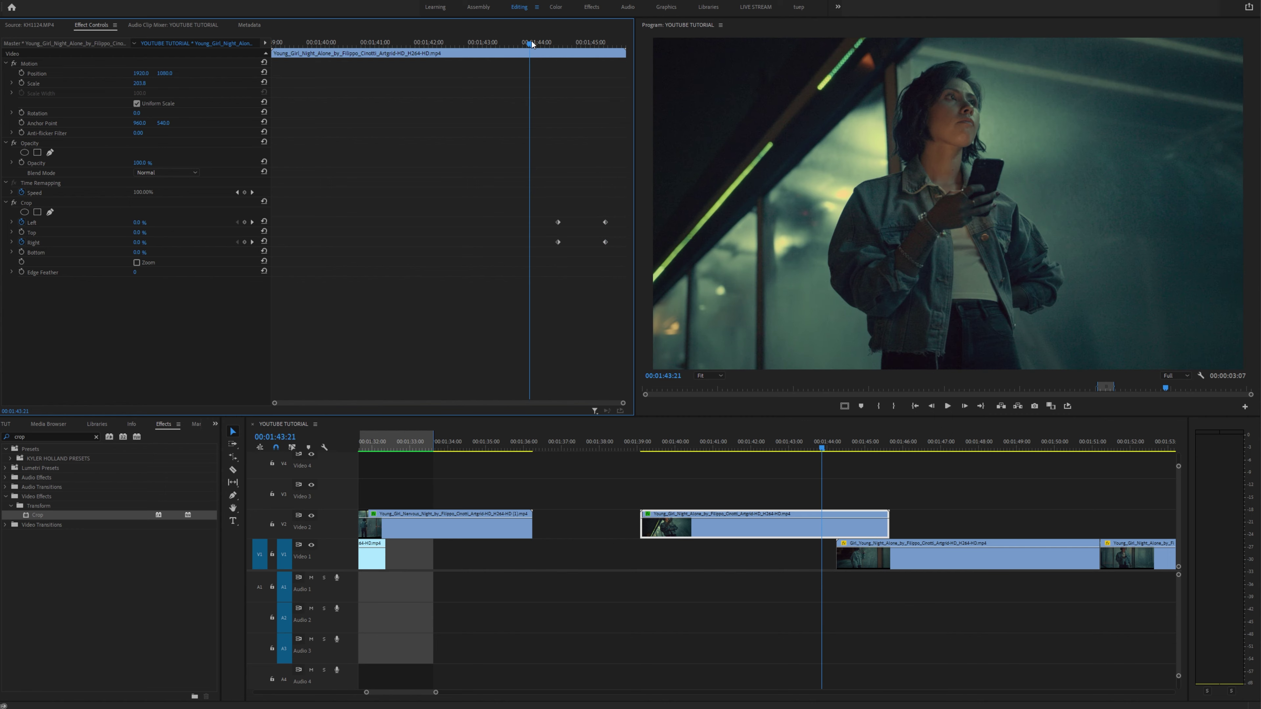
key("space")
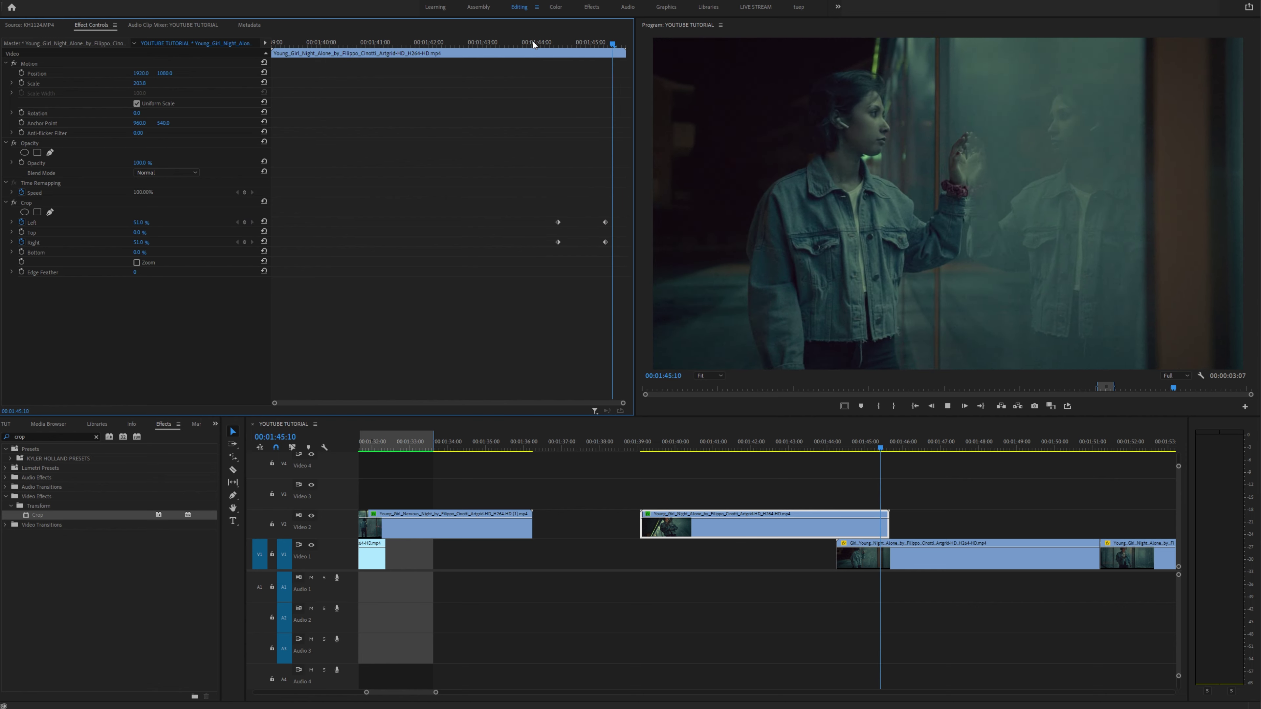
left_click(533, 41)
left_click(522, 44)
key("space")
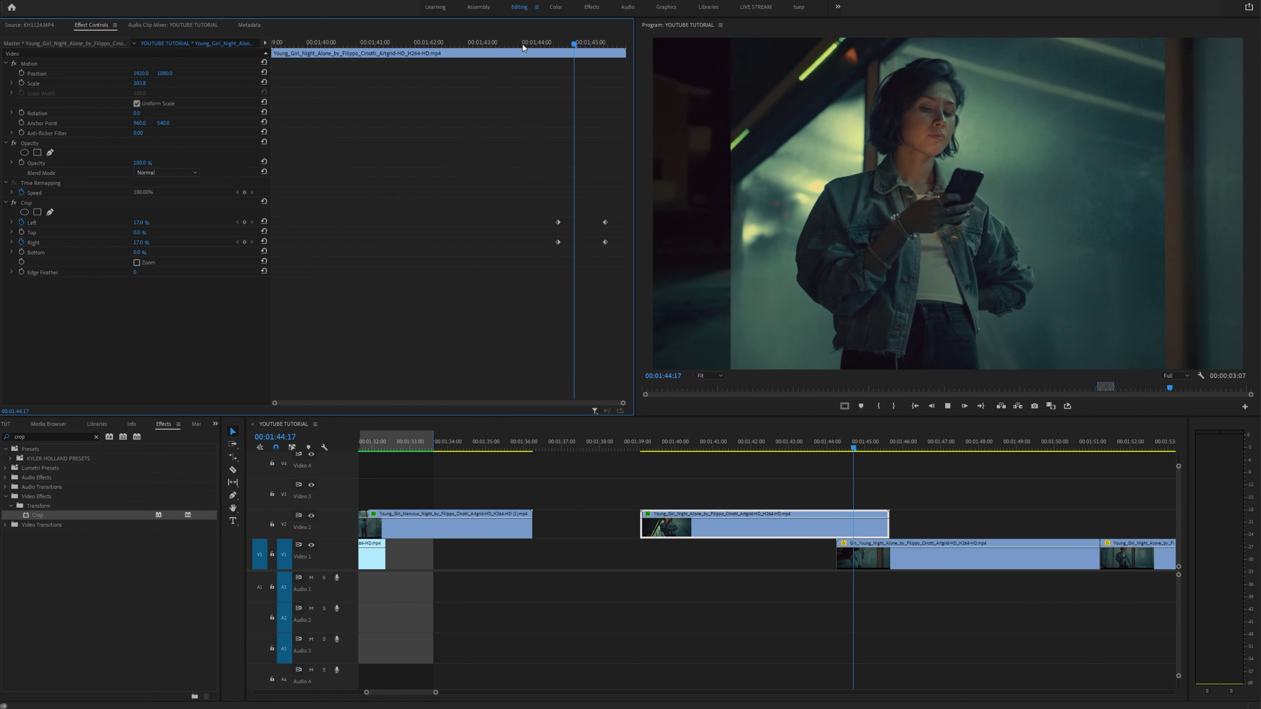
key("space")
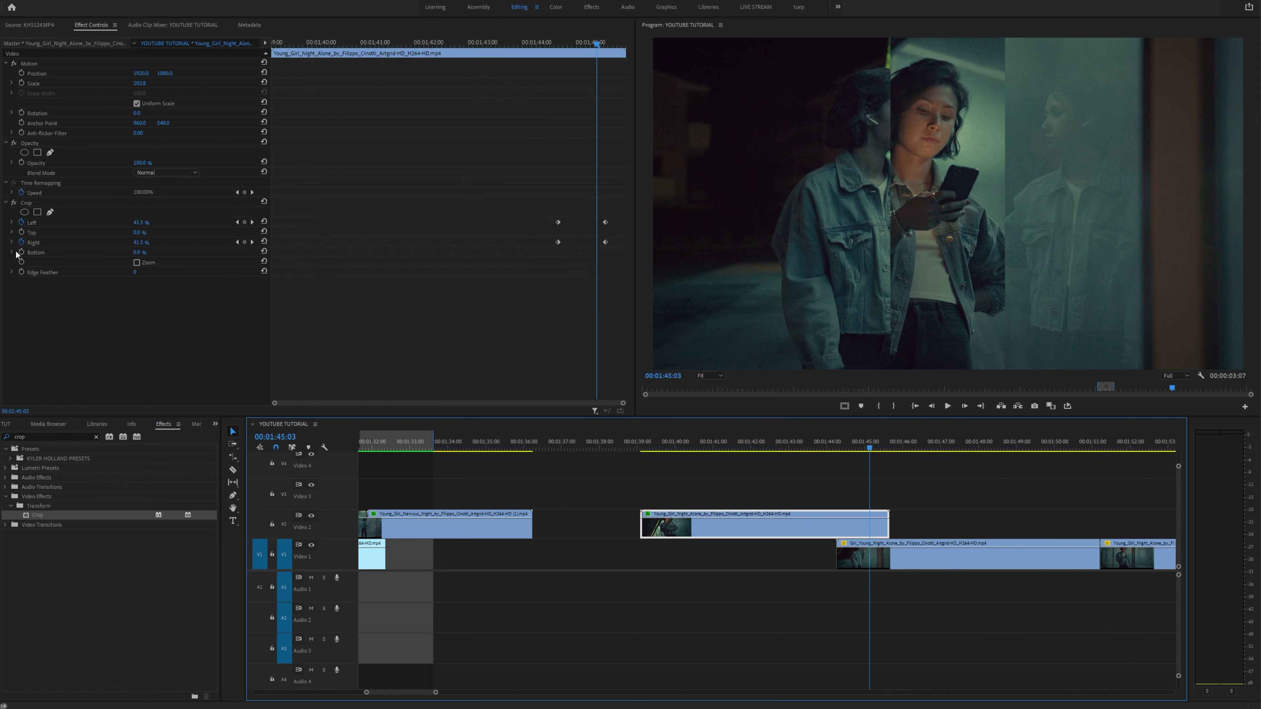
mouse_move(153, 255)
left_mouse_down()
mouse_move(184, 255)
mouse_move(168, 253)
left_mouse_up()
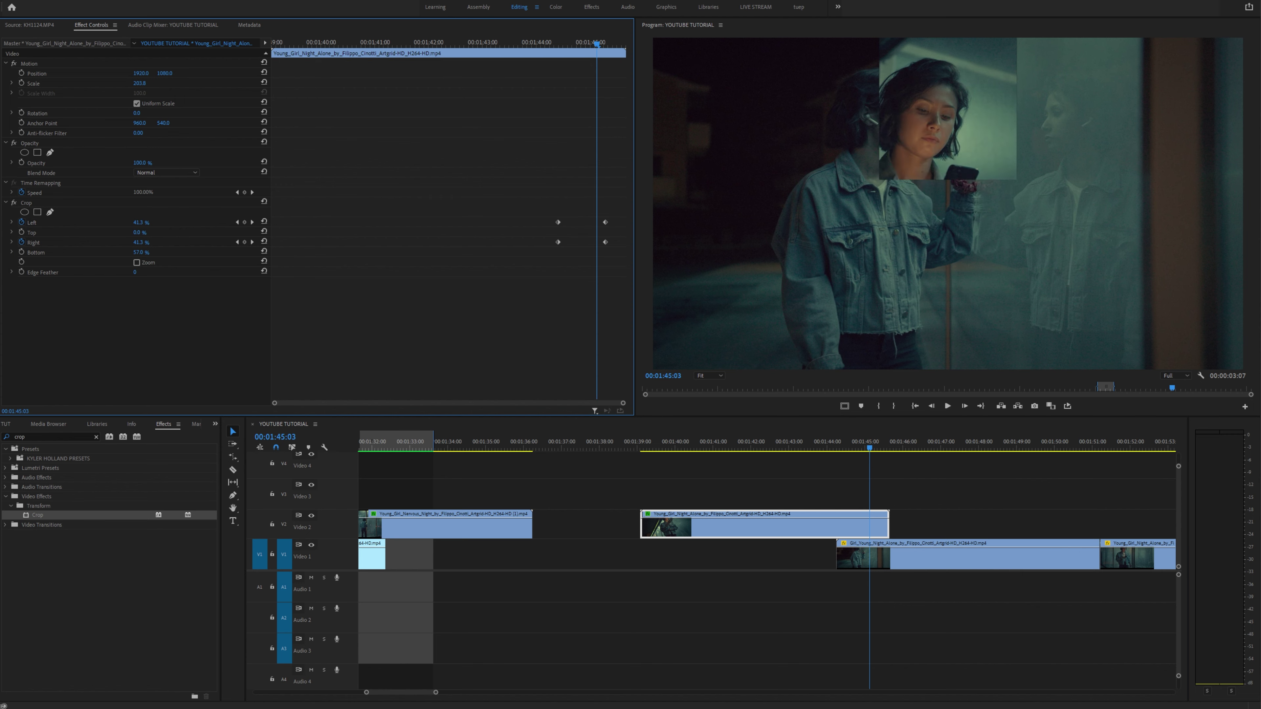
left_click_drag(141, 252, 155, 282)
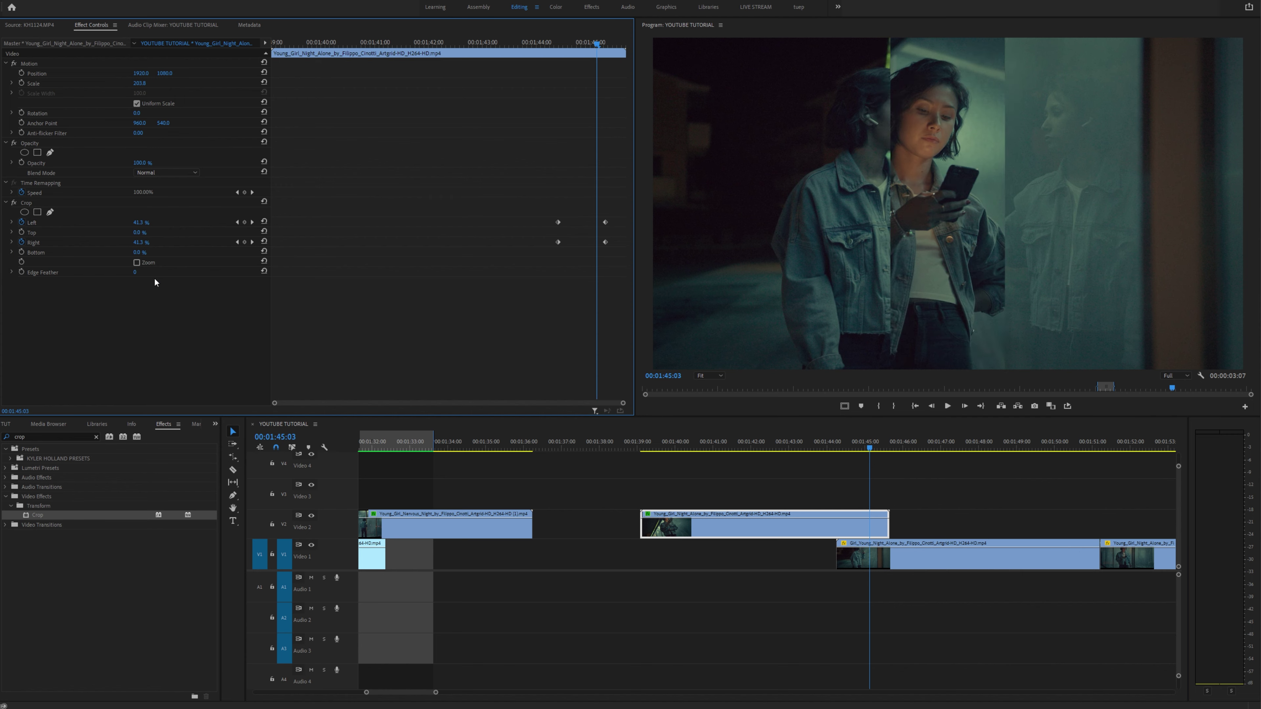
left_click(137, 263)
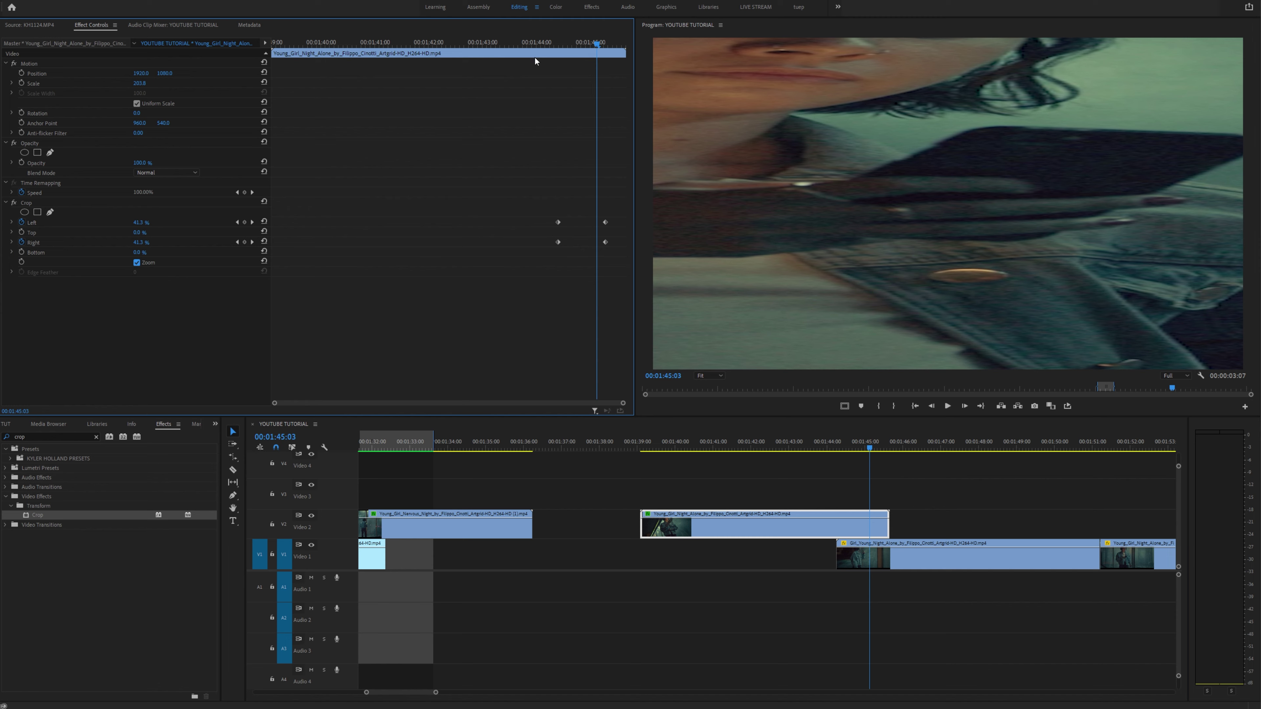
key("ctrl+z")
left_click_drag(536, 61, 554, 140)
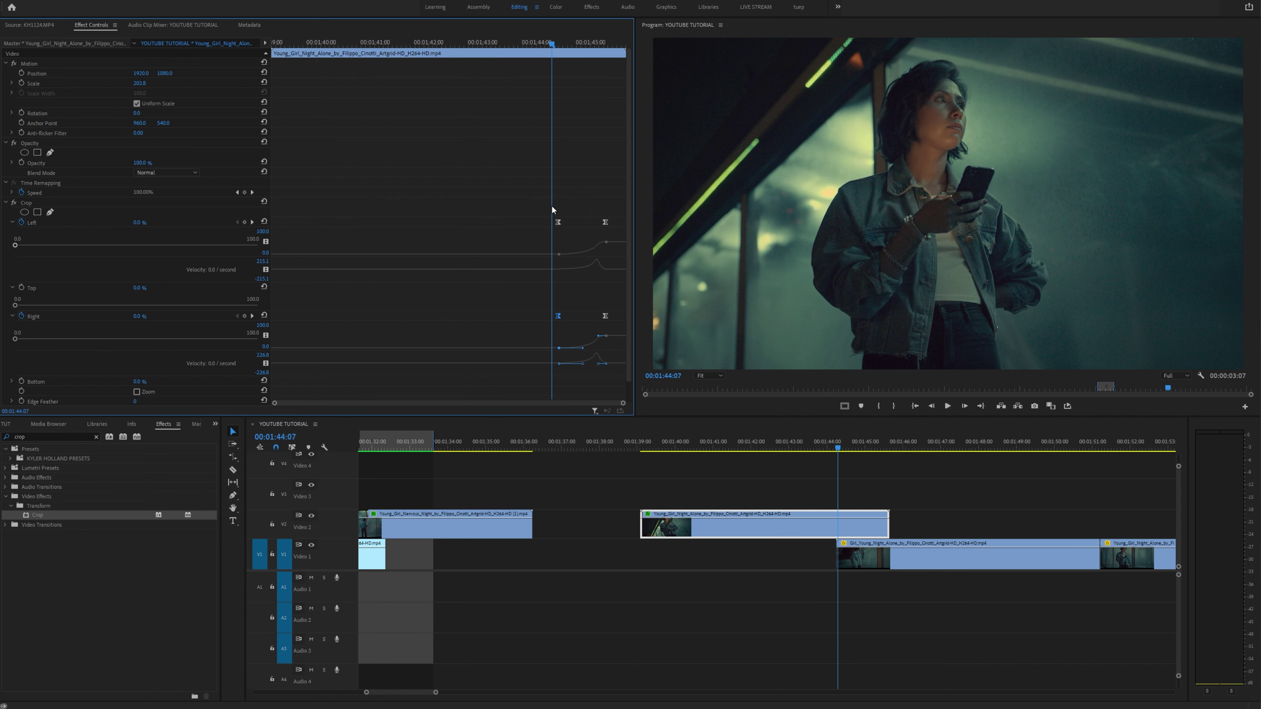
Play back the eased barn-door crop transition several times from before it starts.
left_click(830, 442)
key("space")
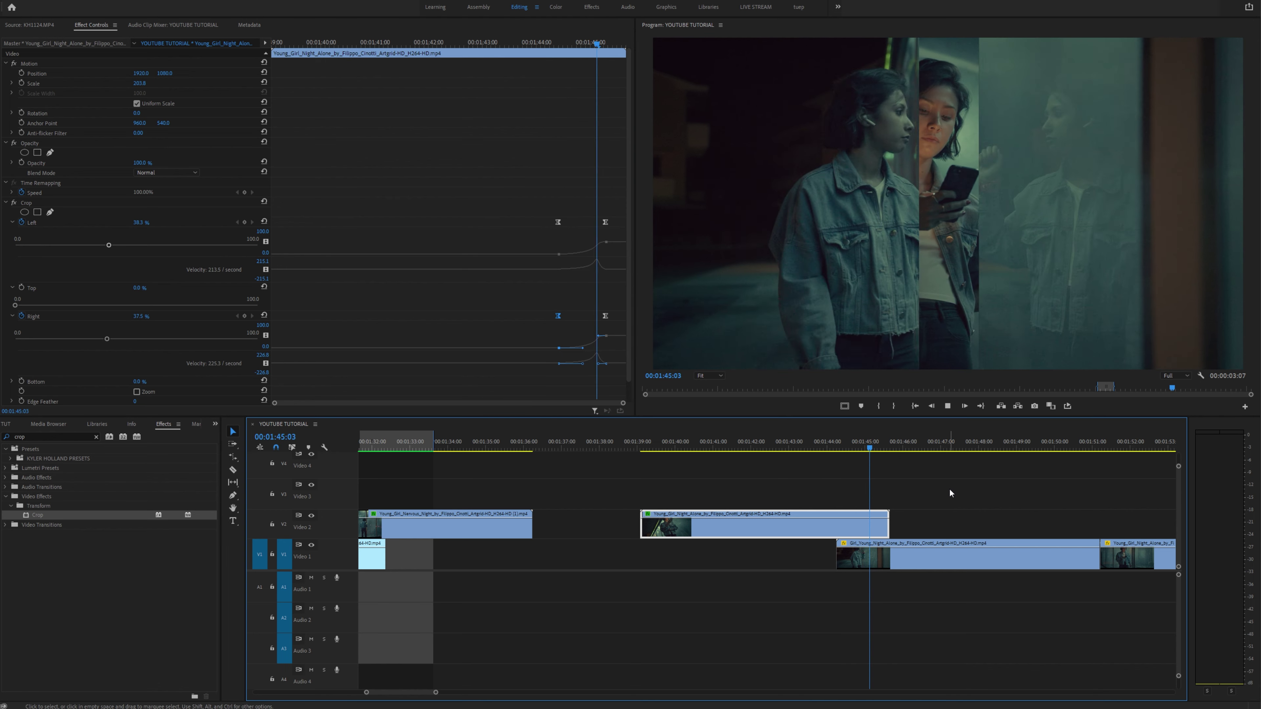
left_click(792, 444)
key("space")
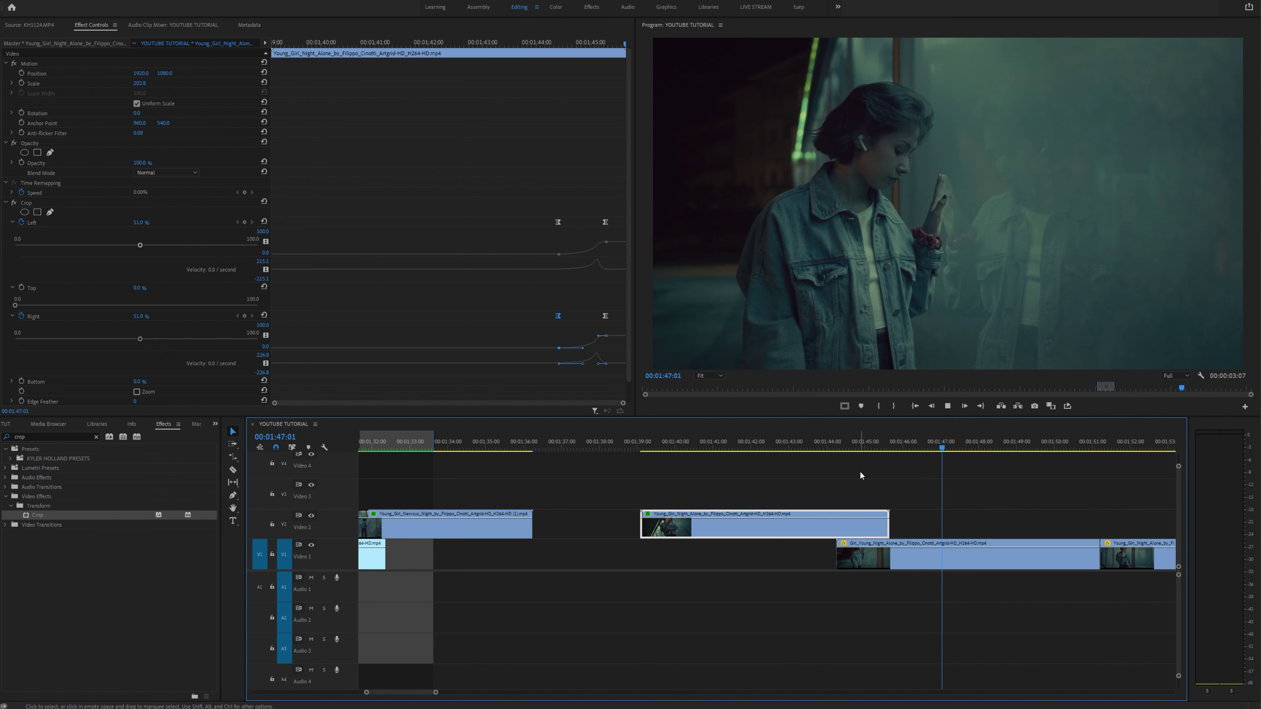
key("space")
key("space")
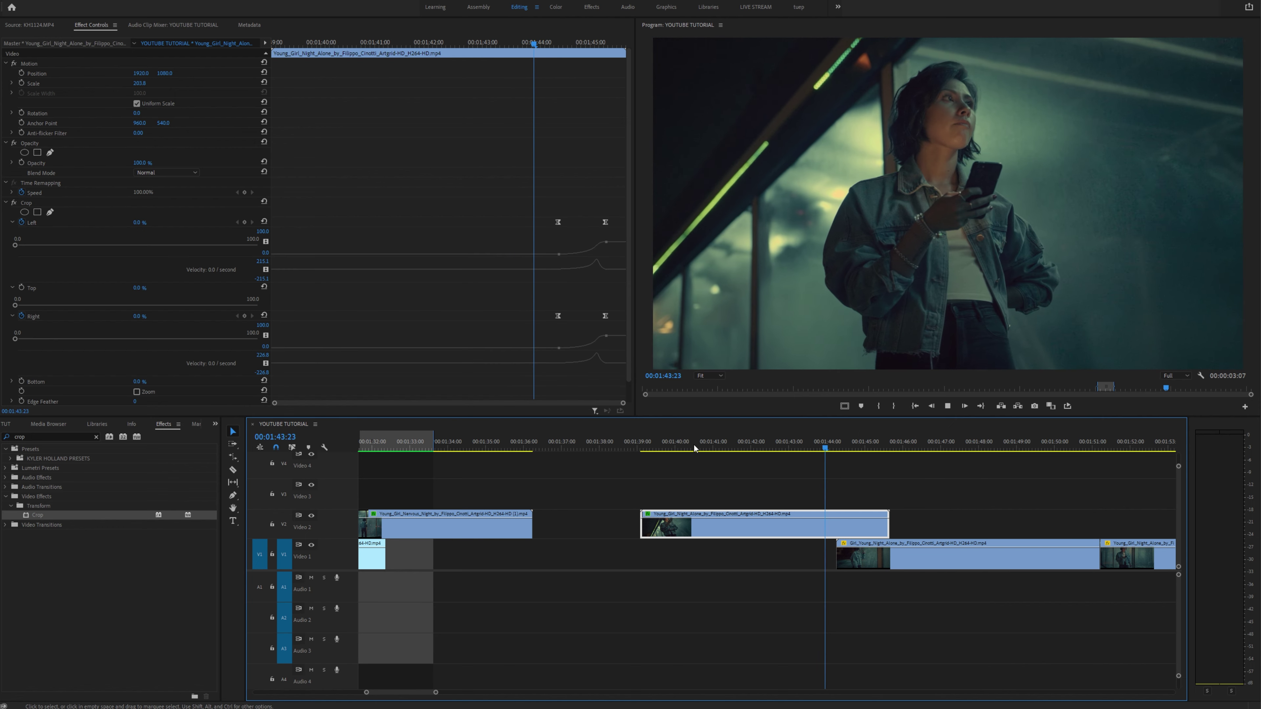
key("space")
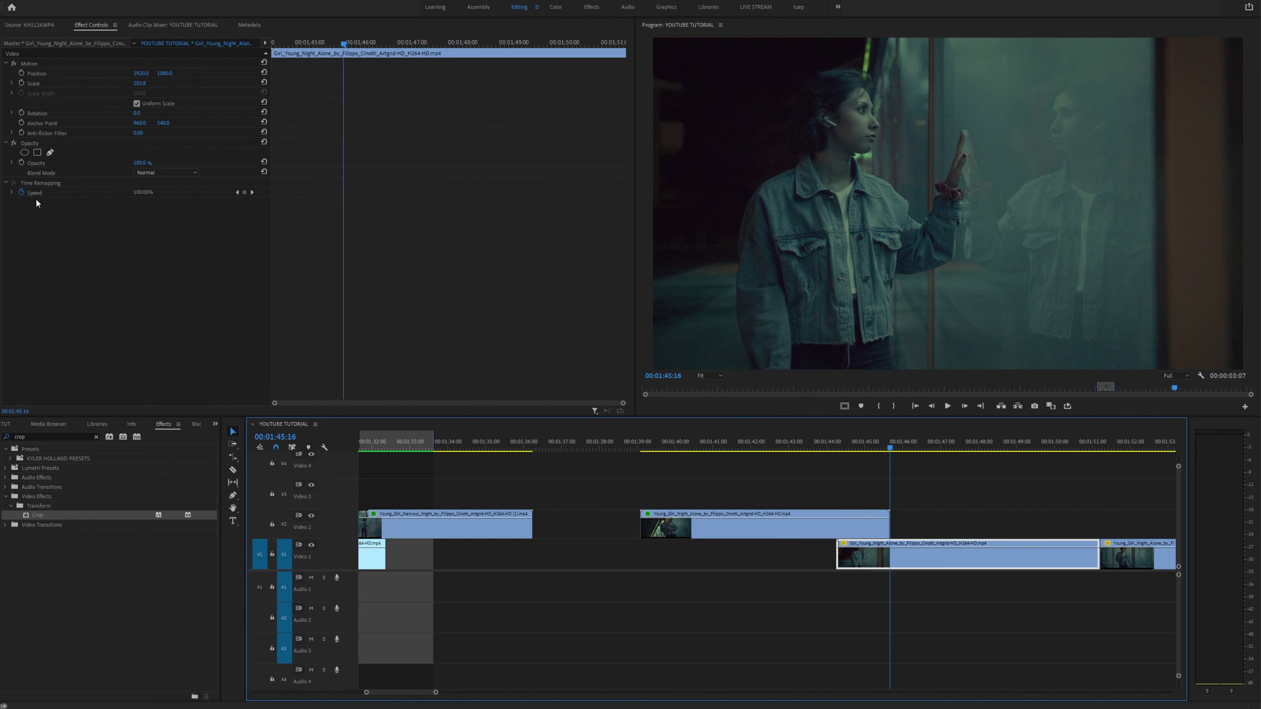
Set the Crop Edge Feather to 100 and replay the feathered barn-door transition.
right_click(31, 207)
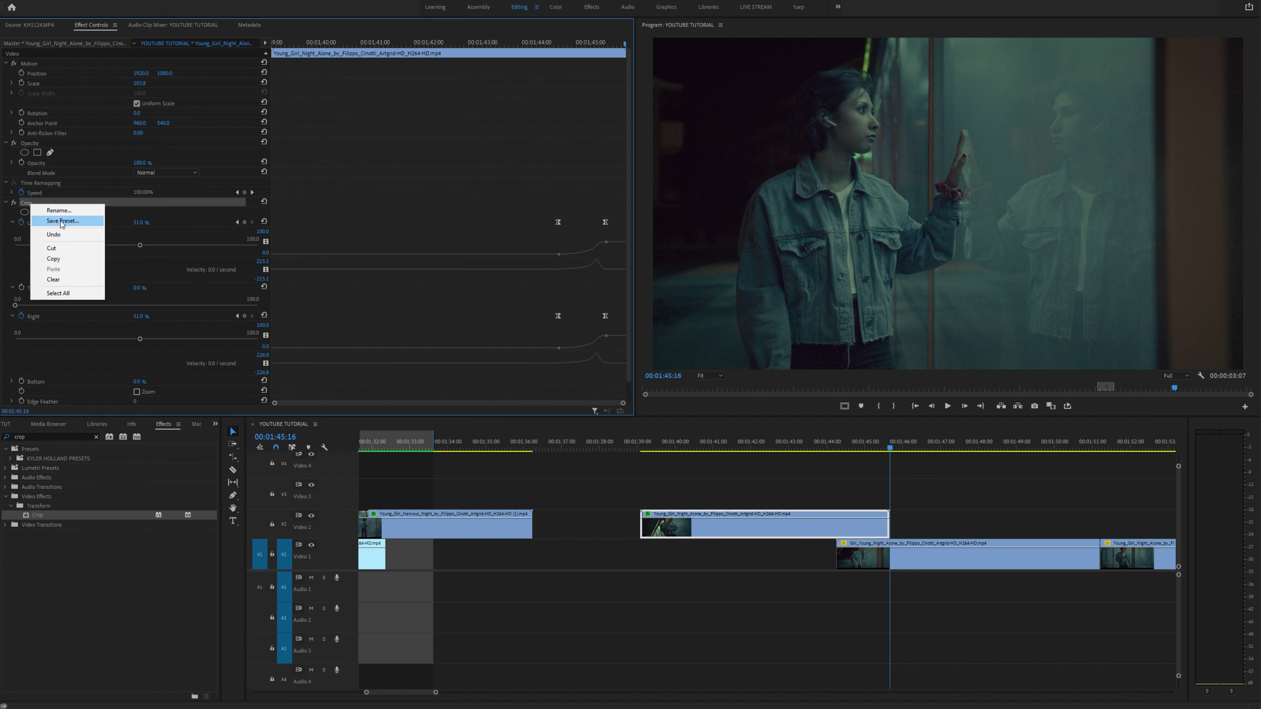
left_click_drag(583, 46, 596, 47)
scroll(209, 328, "down", 2)
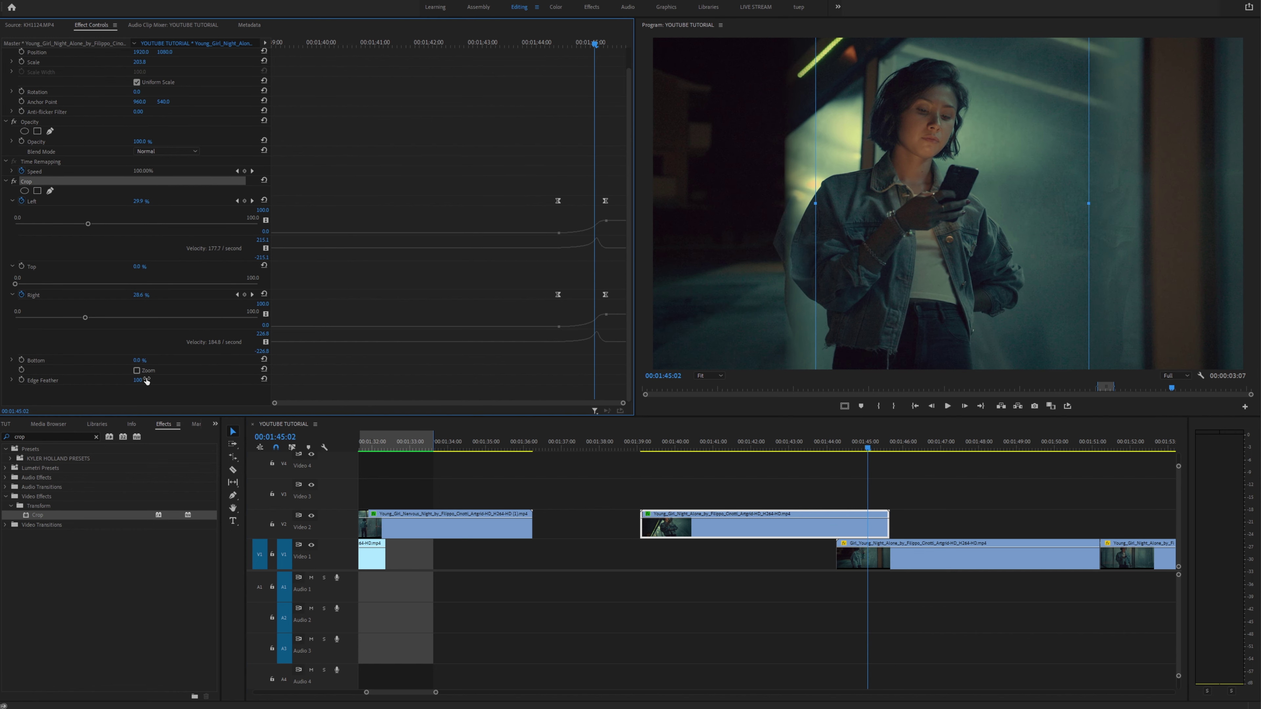
key("space")
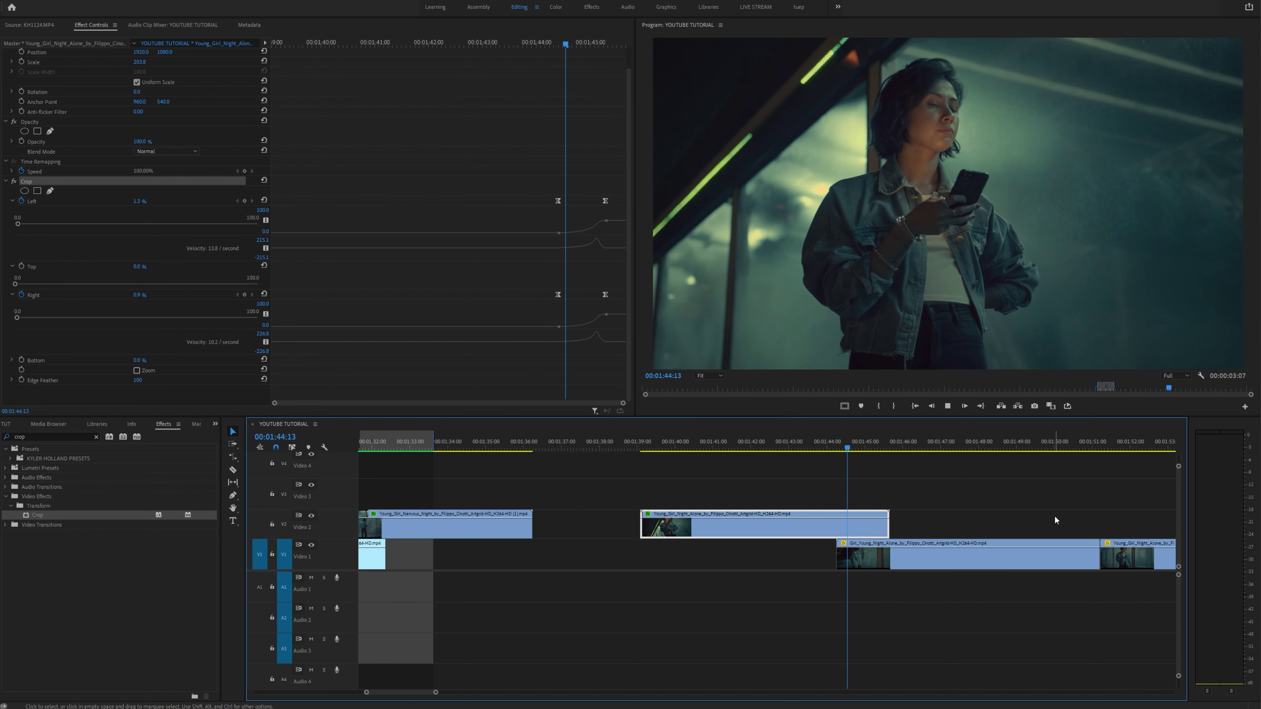
left_click(821, 447)
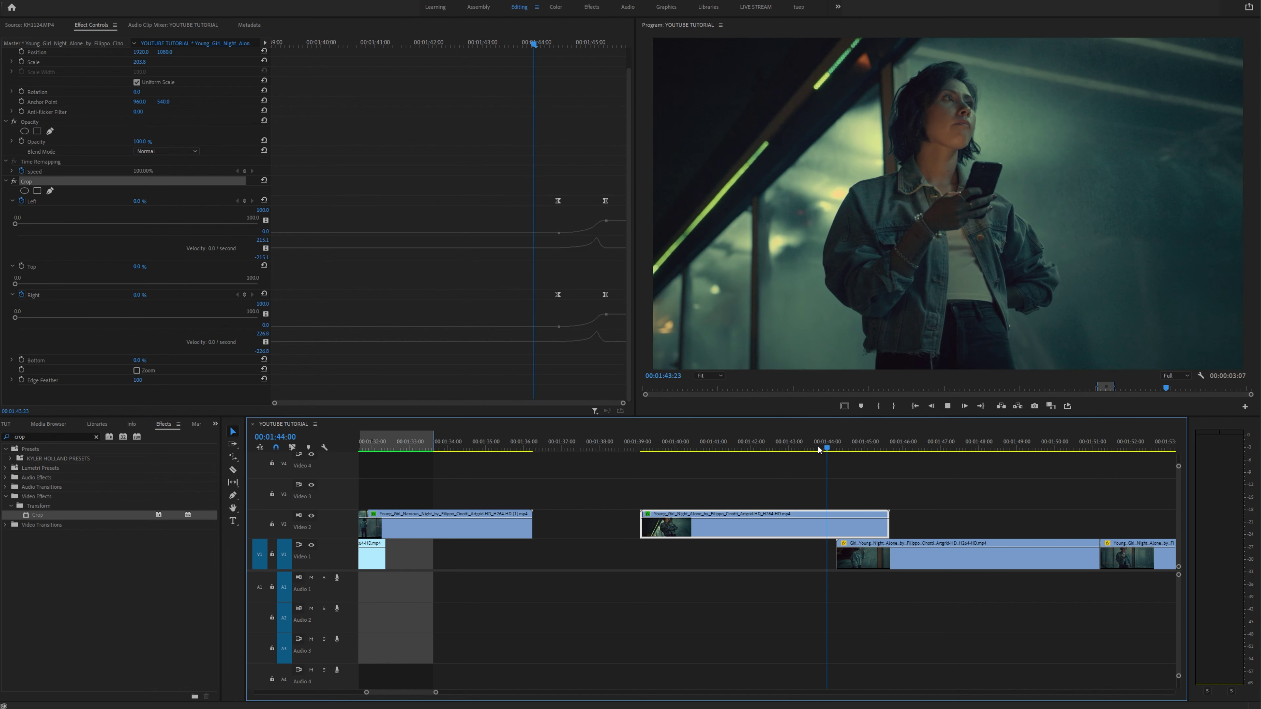
scroll(843, 449, "down", 2)
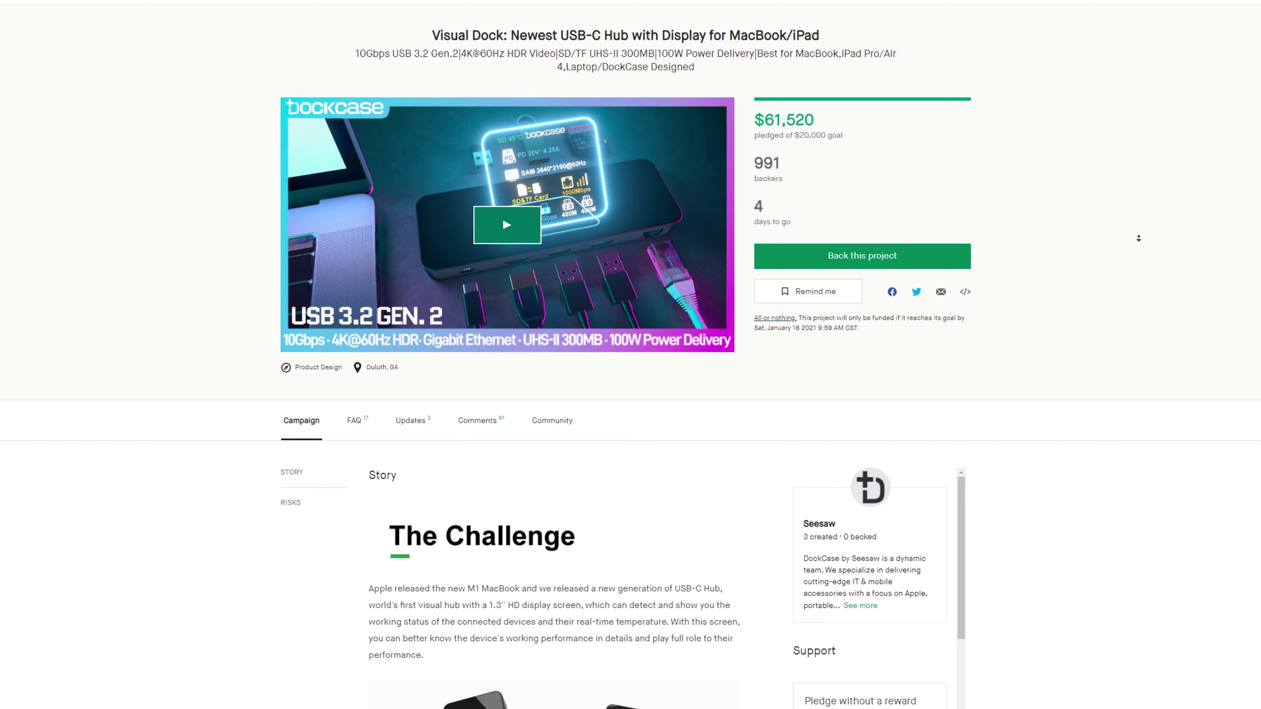
Scroll the DockCase campaign past the Why DockCase? table to the Smart Dock Pro prices, $79 and $42.
scroll(1139, 244, "down", 5)
scroll(1139, 244, "down", 8)
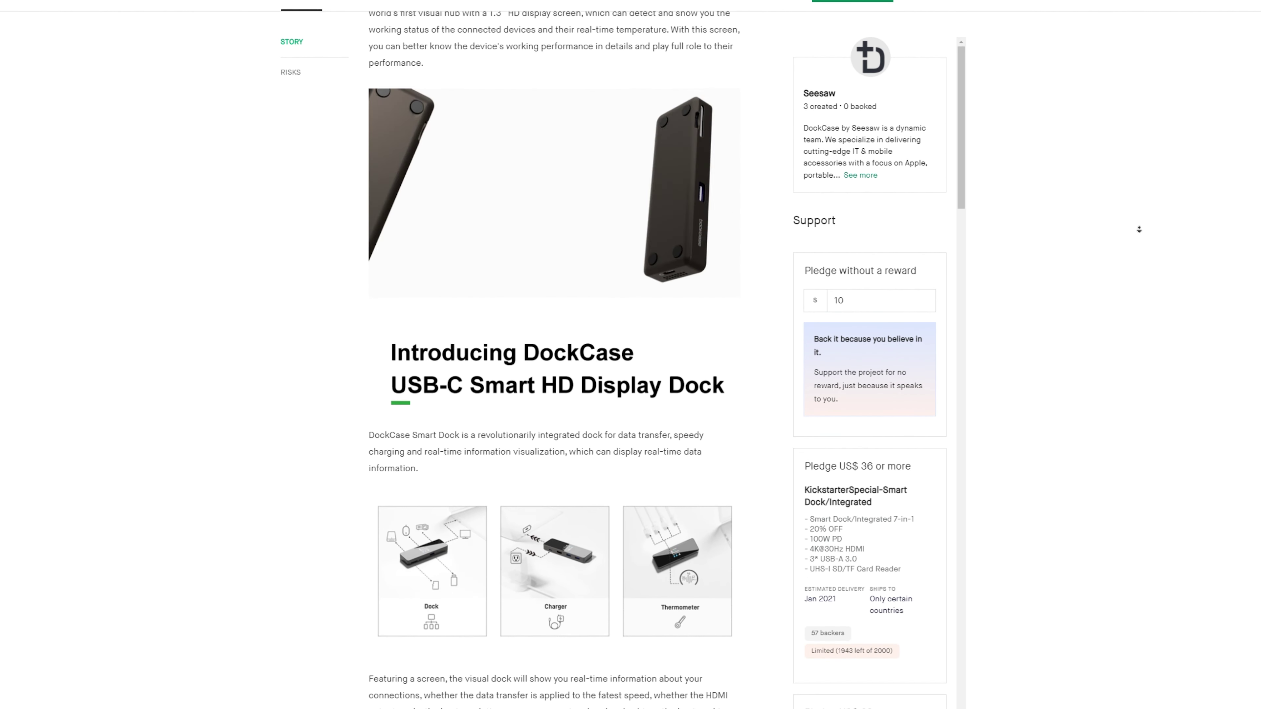
scroll(1139, 229, "down", 6)
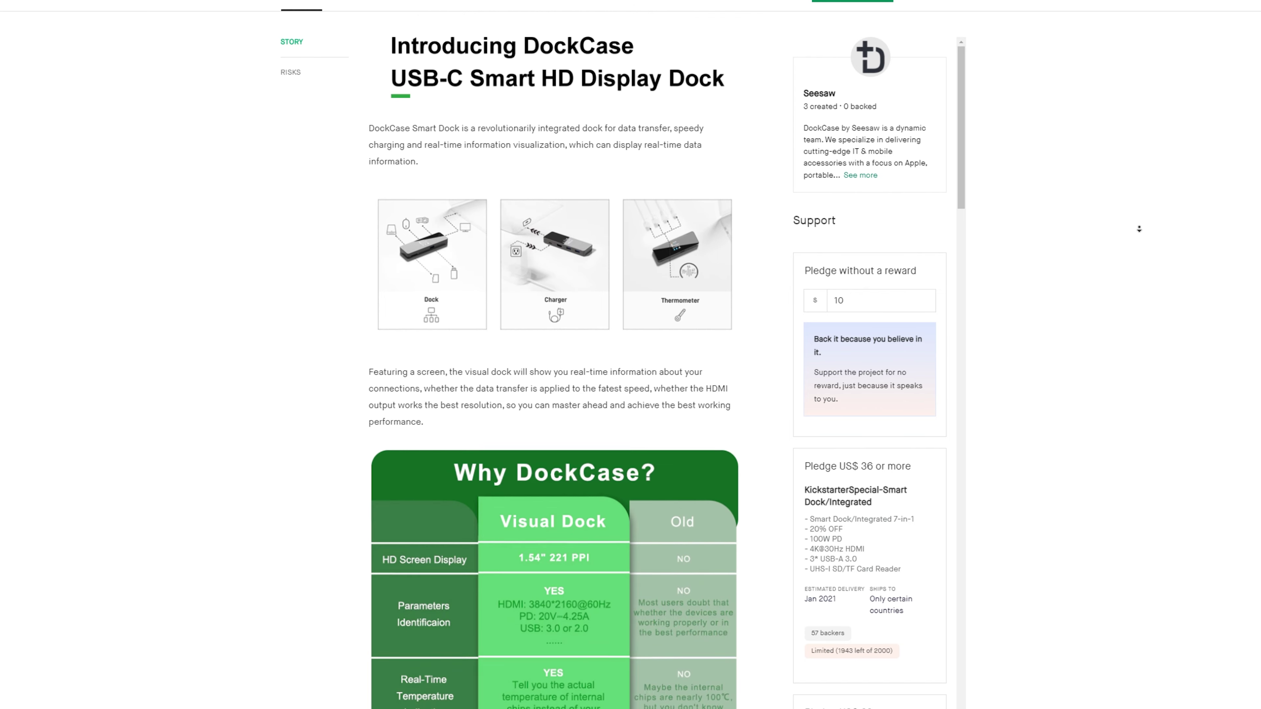
scroll(1139, 229, "down", 6)
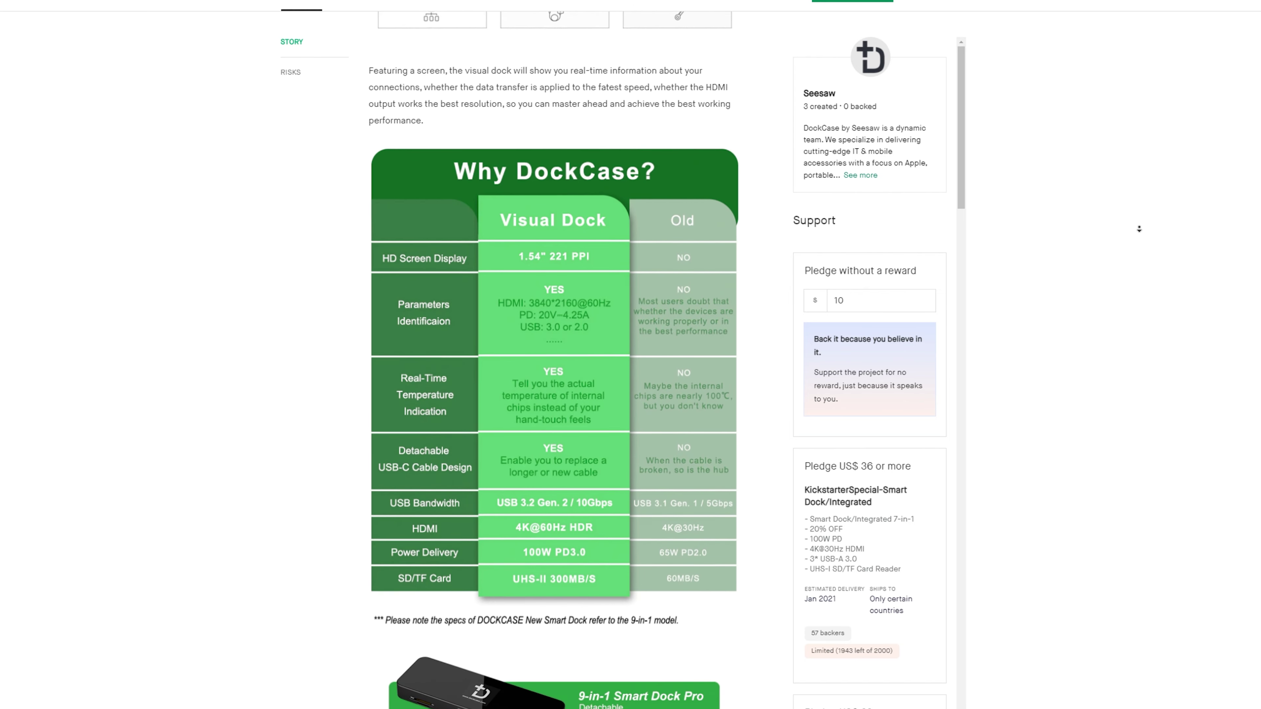
scroll(1139, 229, "down", 6)
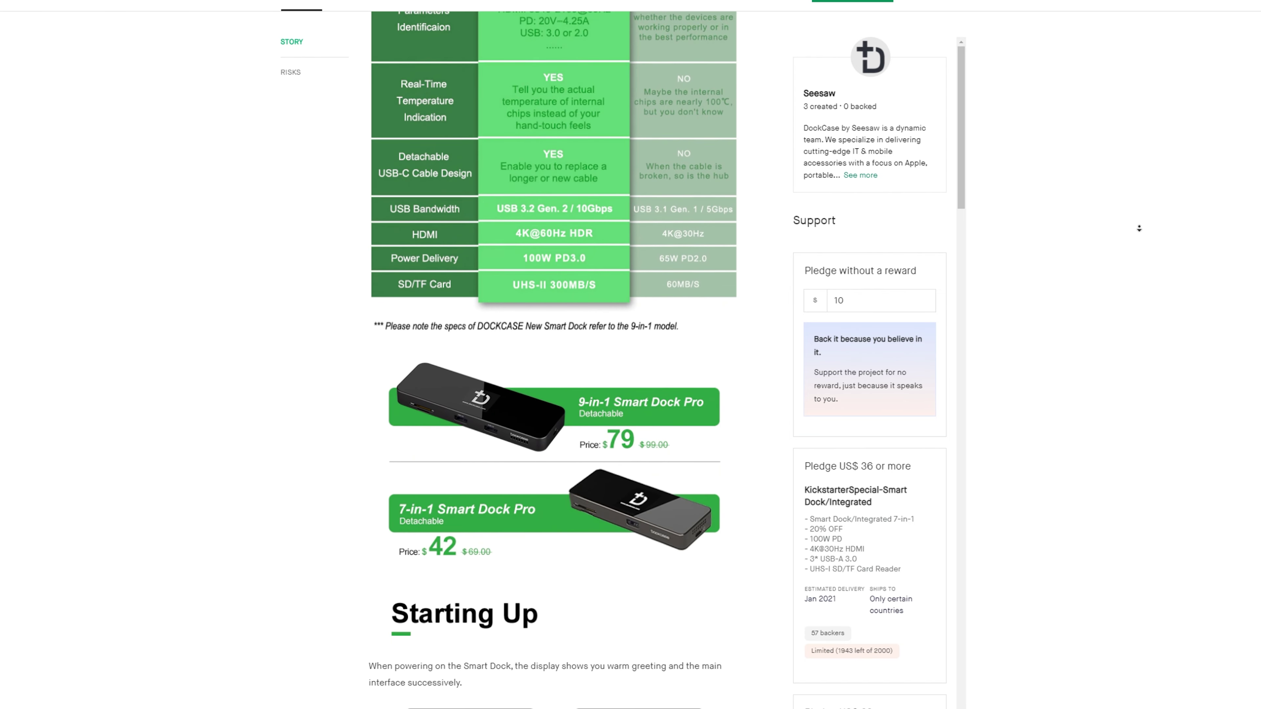